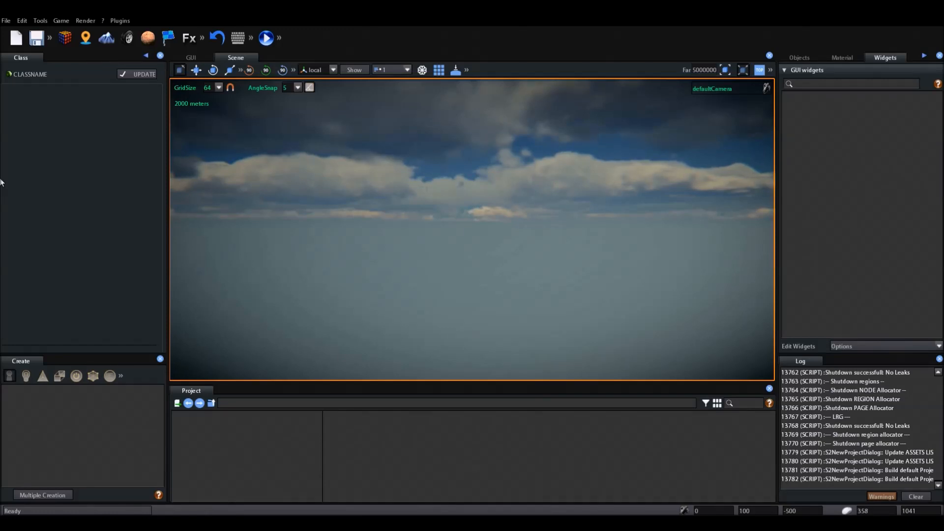
Start creating a new project and reposition its setup dialog over the scene
left_click(6, 21)
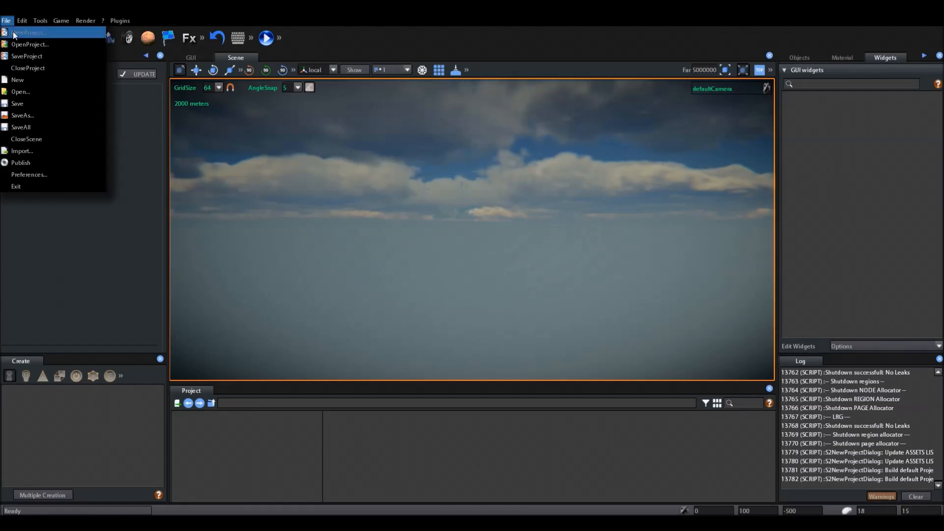
left_click(14, 33)
left_click_drag(437, 111, 461, 108)
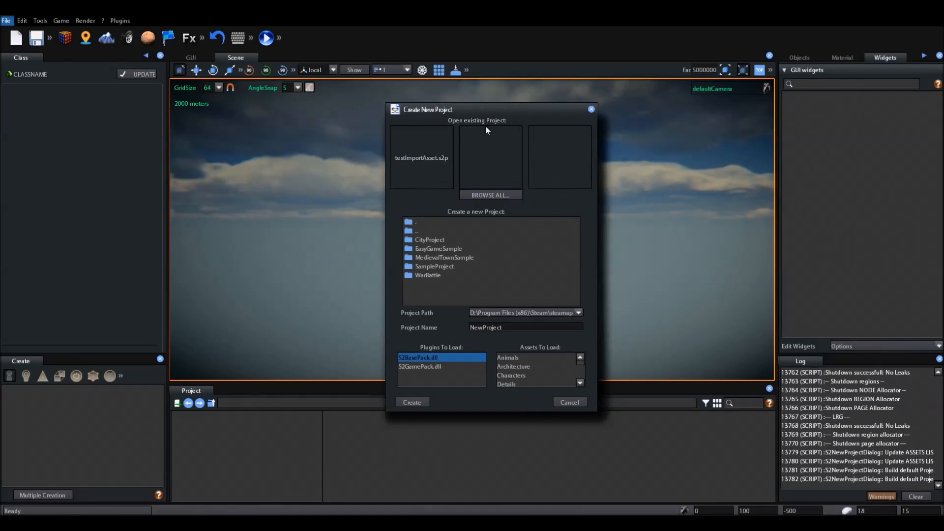
left_click_drag(487, 111, 427, 117)
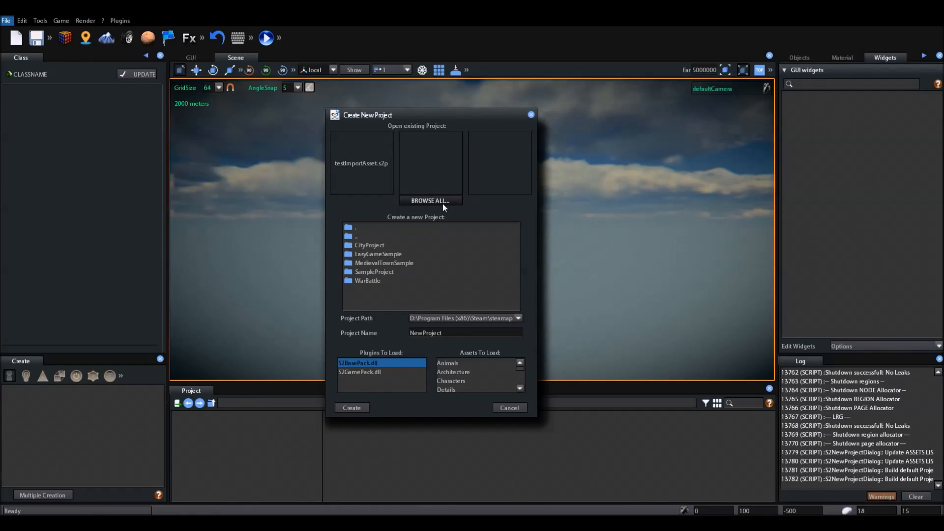
Browse the existing projects, look through the ver_1_4_6 folder and its Projects subfolder, and cancel without opening anything
left_click(443, 203)
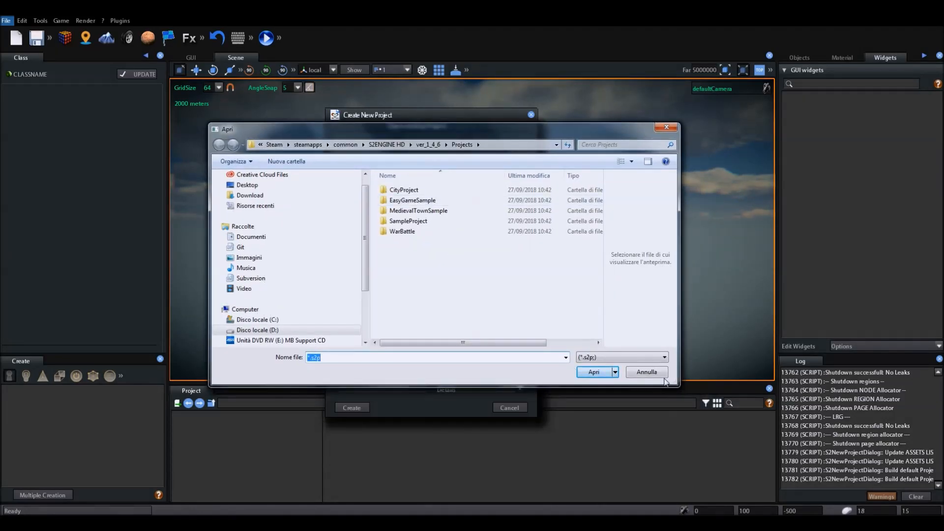
left_click_drag(677, 385, 582, 426)
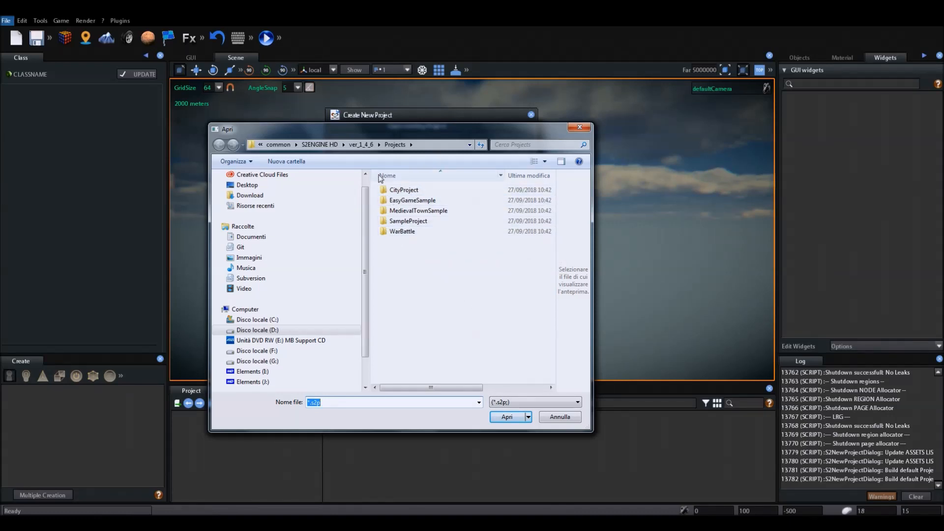
left_click(363, 147)
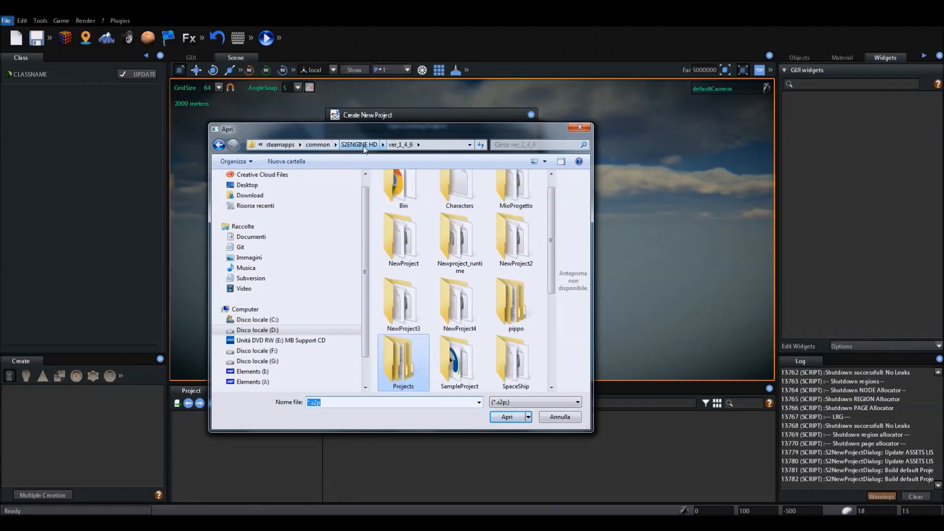
left_click(363, 146)
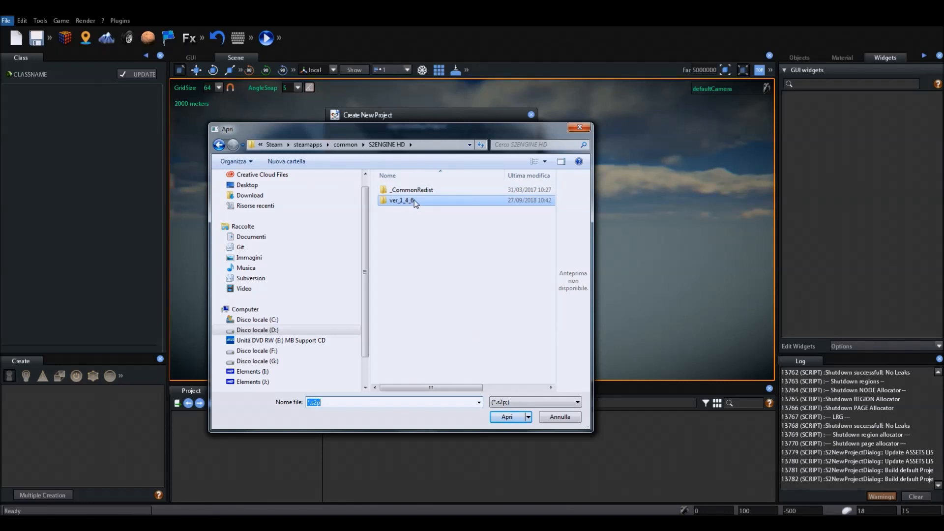
double_click(414, 200)
scroll(454, 247, "down", 3)
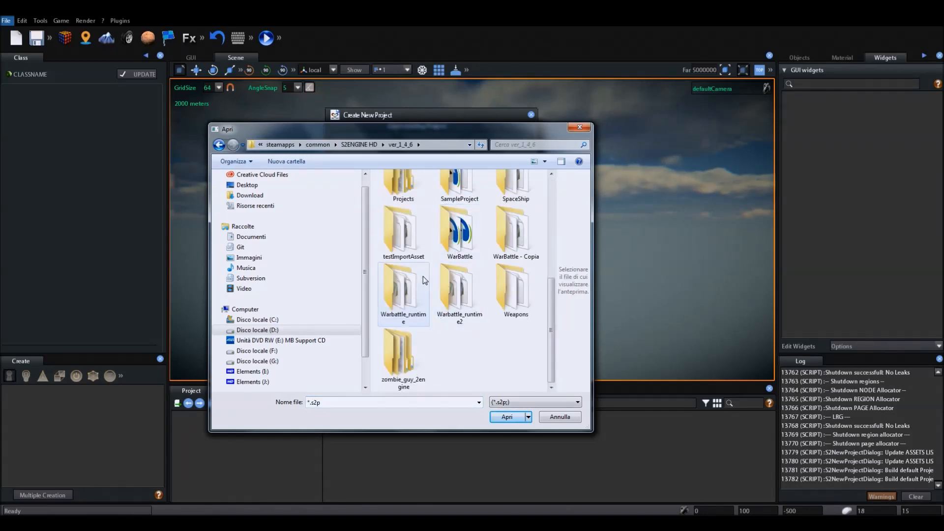
scroll(424, 280, "up", 2)
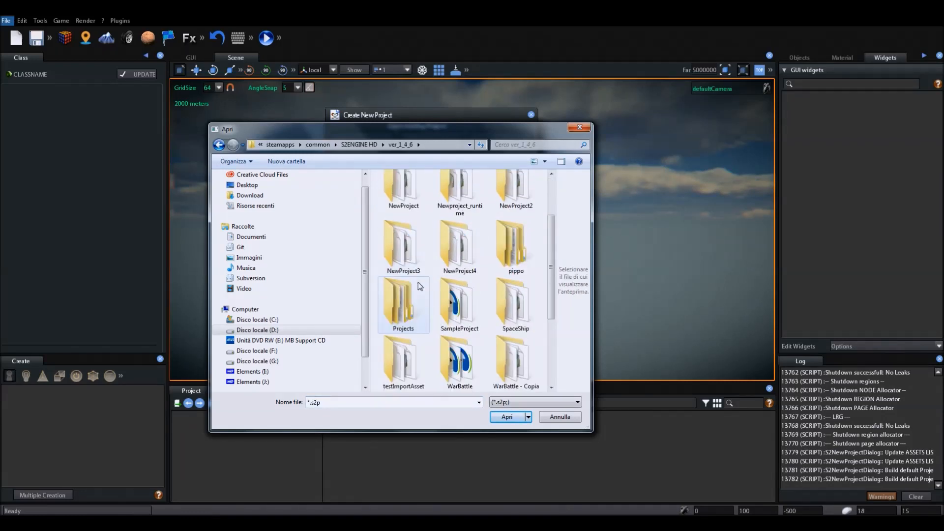
double_click(407, 311)
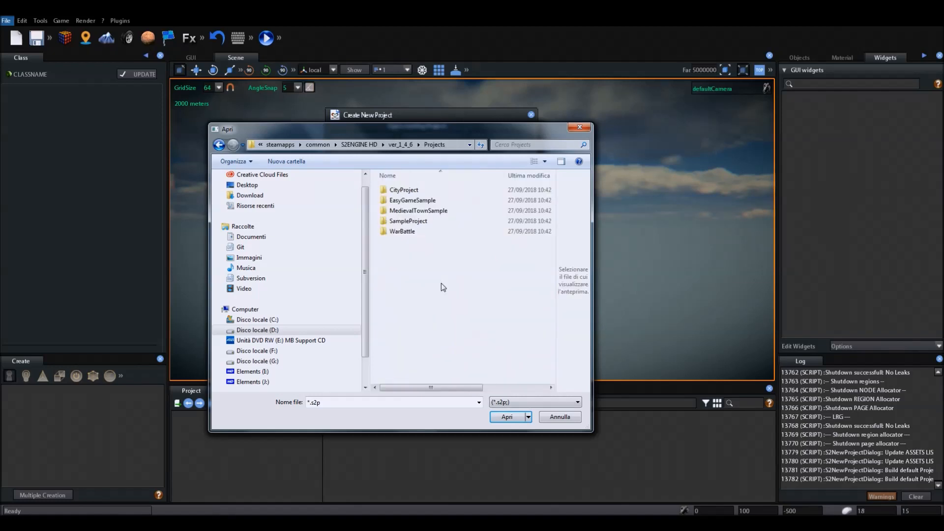
left_click(558, 418)
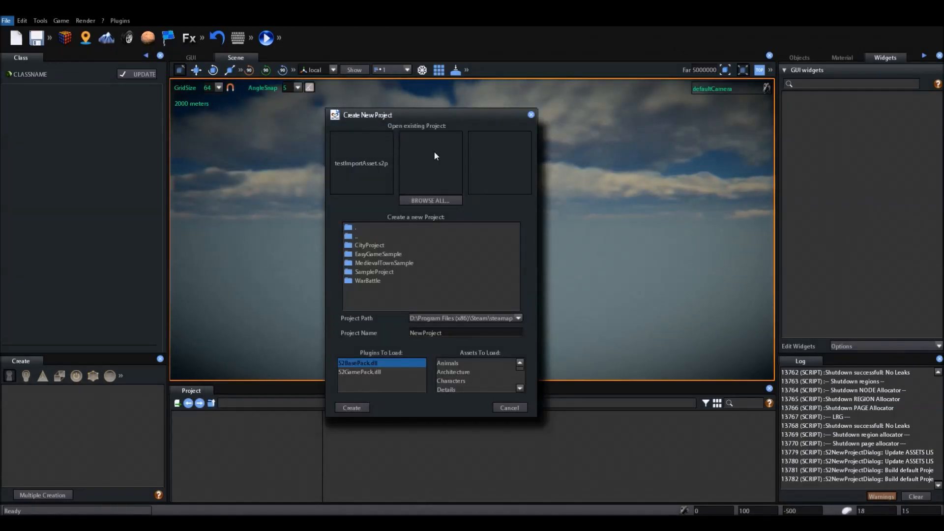
Look over the sample project folders in the existing-project browser once more and cancel
left_click_drag(421, 114, 460, 117)
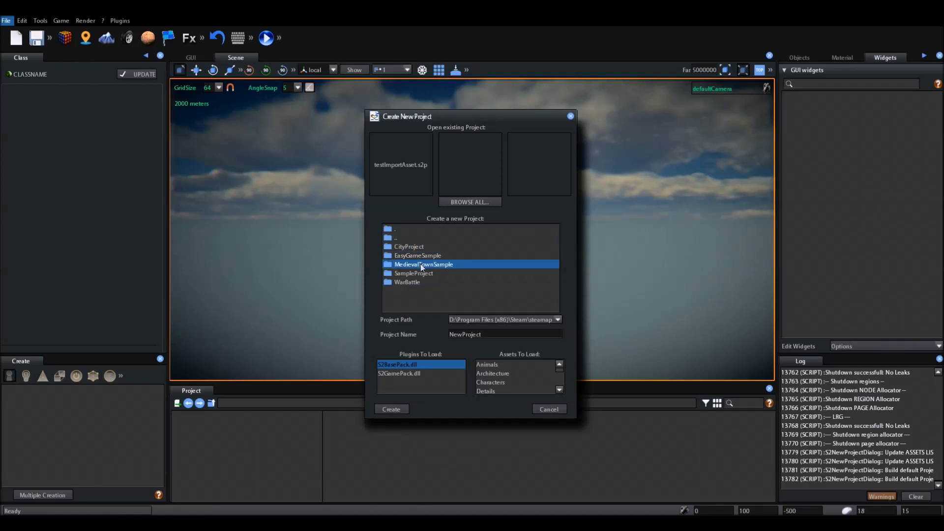
left_click(462, 203)
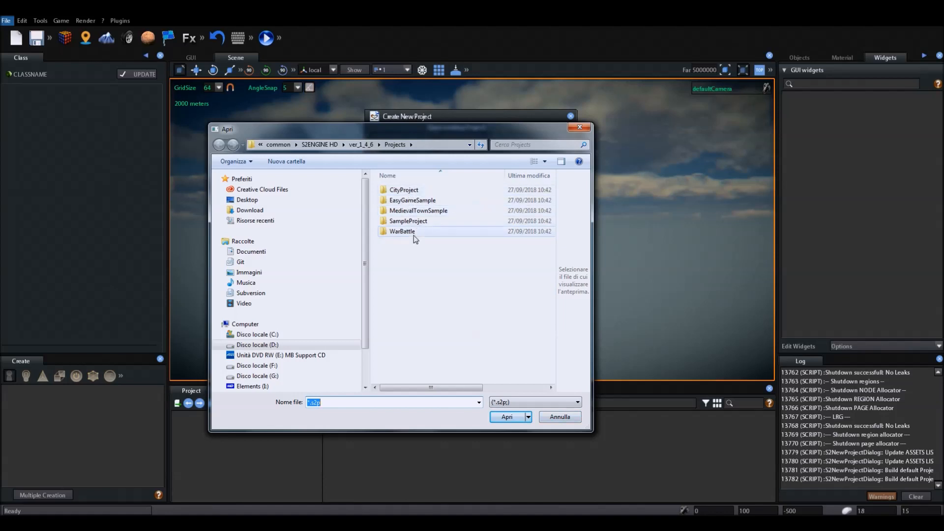
mouse_move(407, 199)
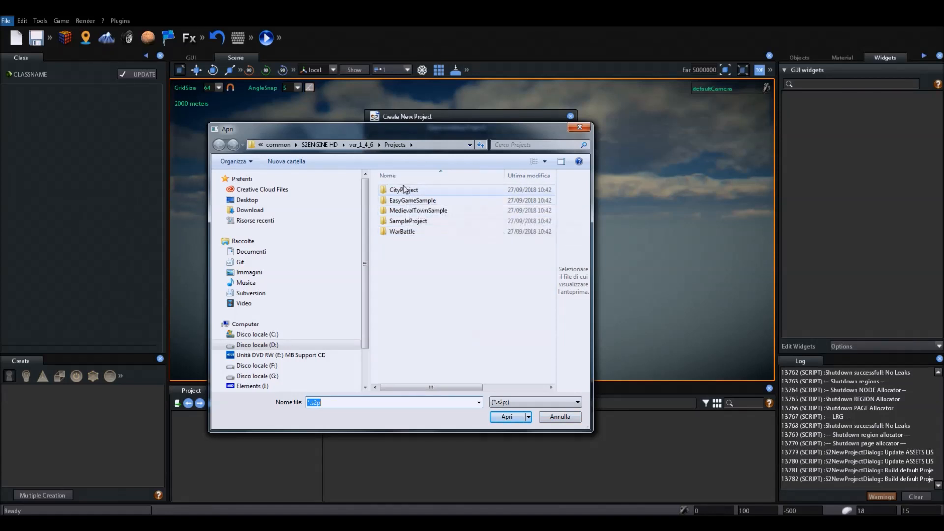
left_click(560, 415)
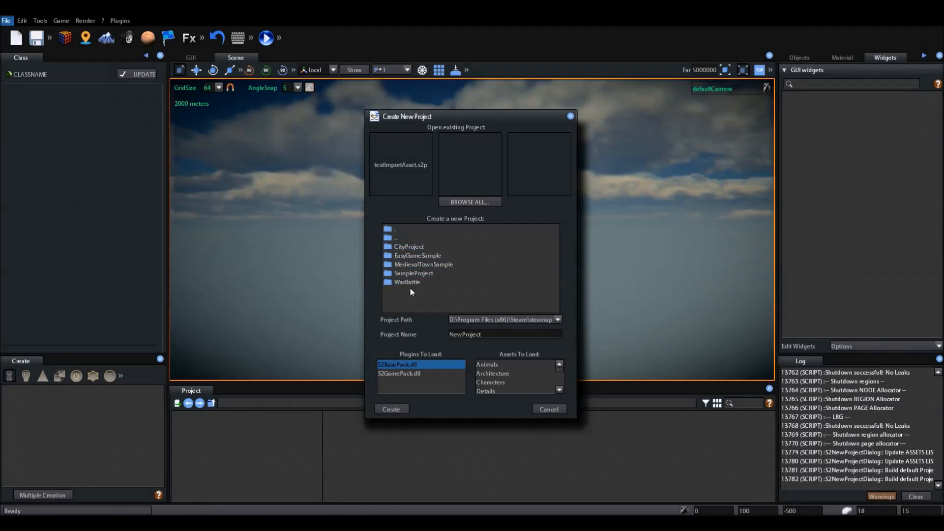
Go up one level from the Projects folder in the new project's location list and look through the folders there
left_click(414, 265)
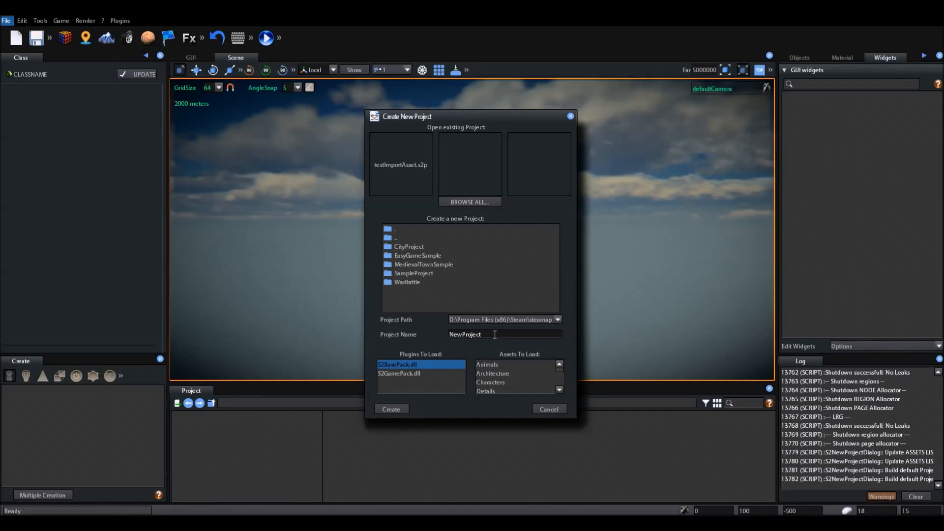
double_click(403, 238)
scroll(452, 262, "down", 3)
scroll(452, 264, "up", 3)
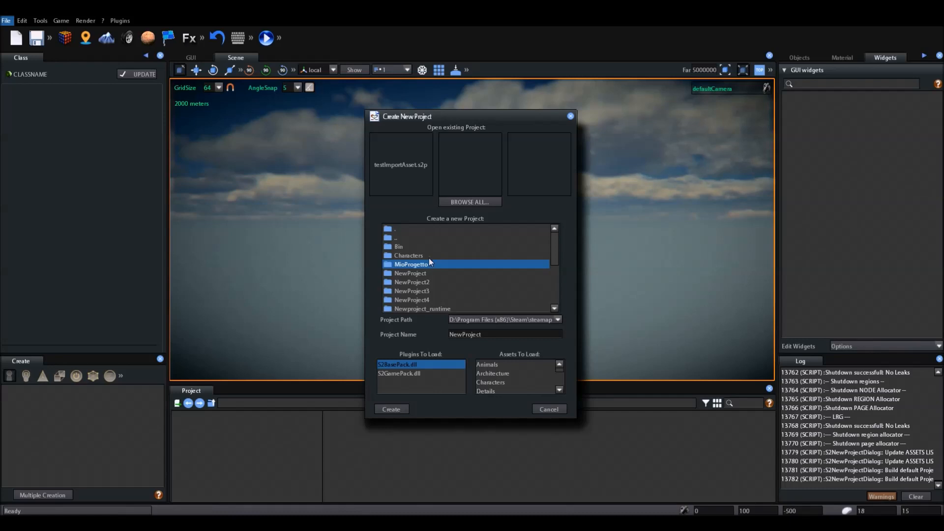
scroll(441, 264, "down", 2)
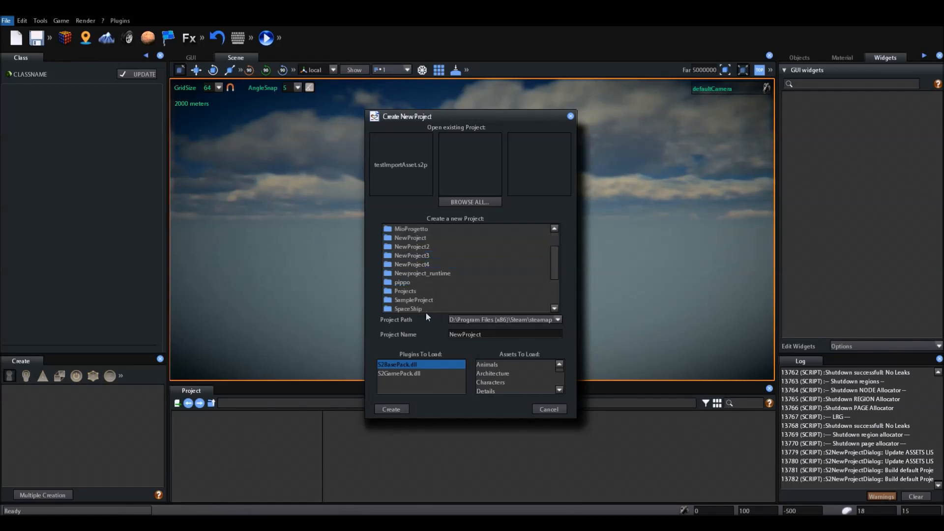
Examine the drives offered for the new project's path
left_click(558, 320)
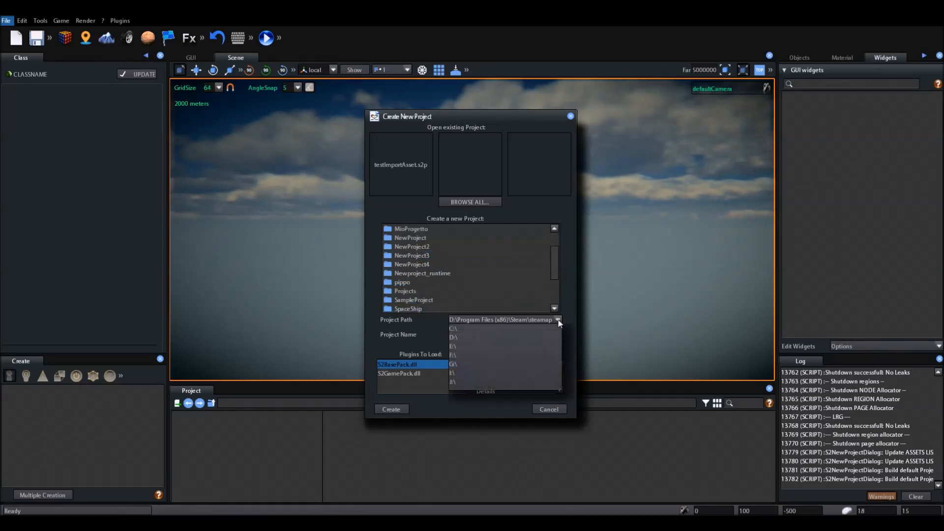
left_click(559, 320)
left_click(558, 321)
left_click(559, 321)
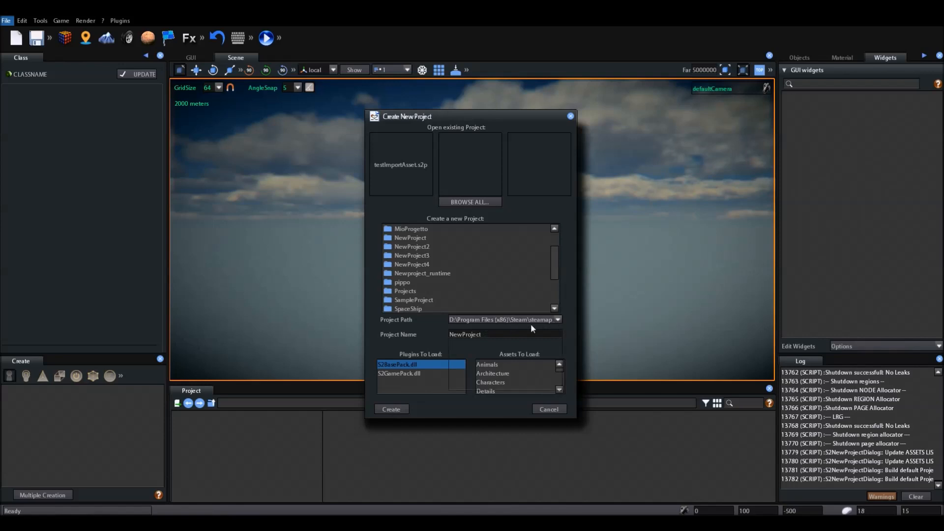
left_click(559, 320)
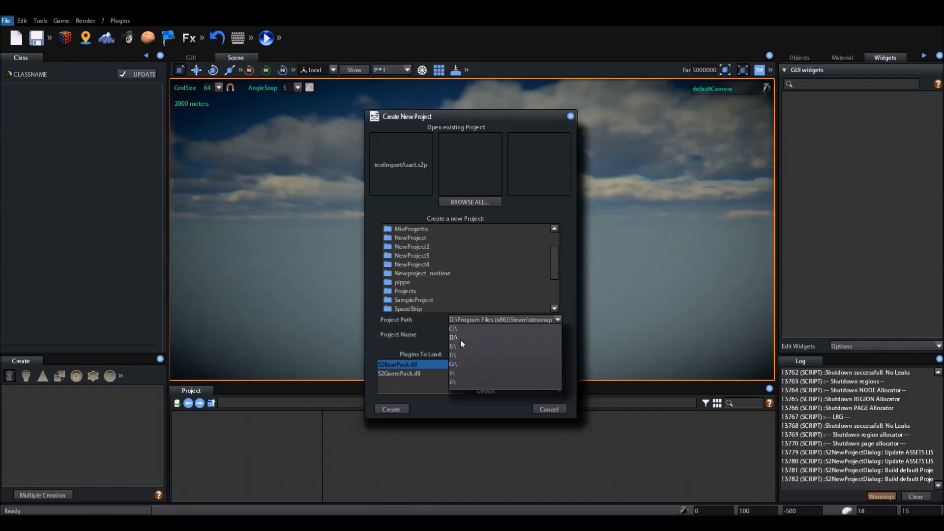
Choose the Projects folder as the location of the new project
left_click(553, 262)
mouse_move(556, 270)
left_mouse_down()
mouse_move(556, 293)
mouse_move(554, 232)
mouse_move(556, 280)
left_mouse_up()
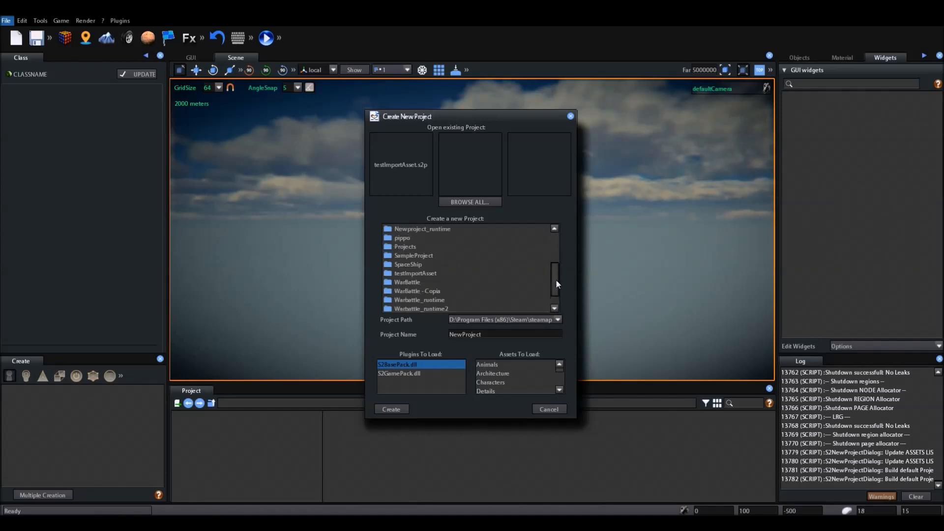
left_click(407, 245)
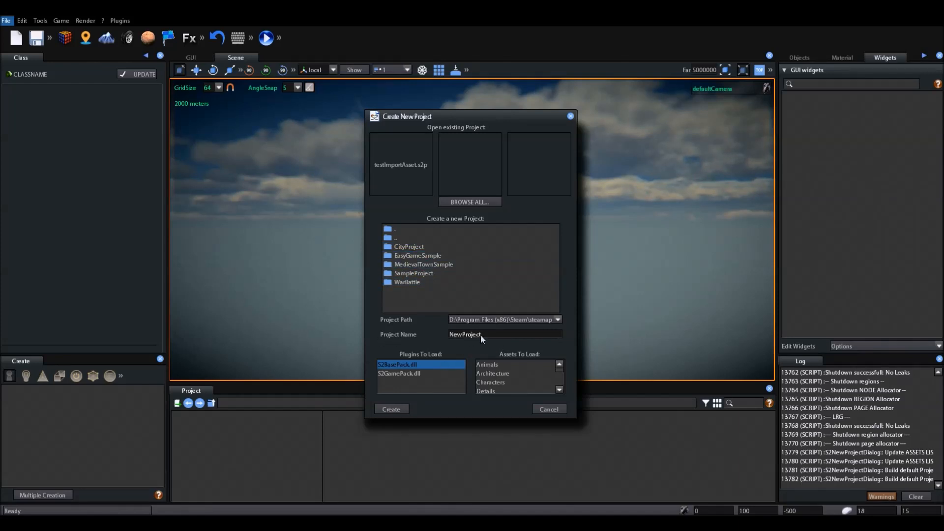
Name the new project MyProject
left_click(497, 335)
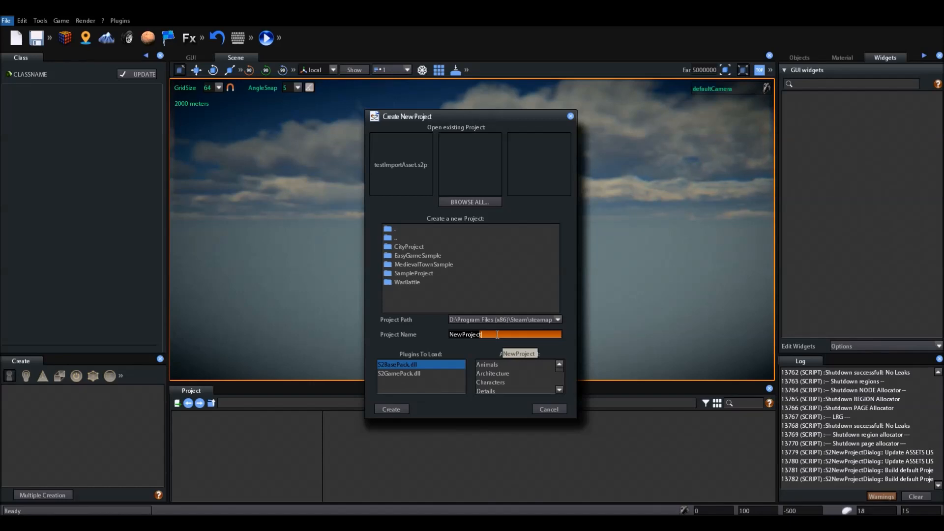
key("ctrl+a")
type("My")
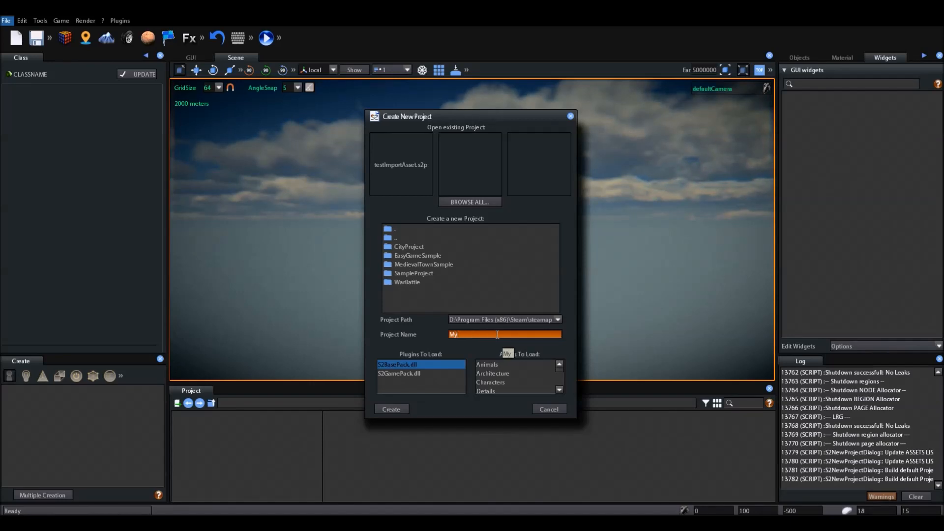
type("Project")
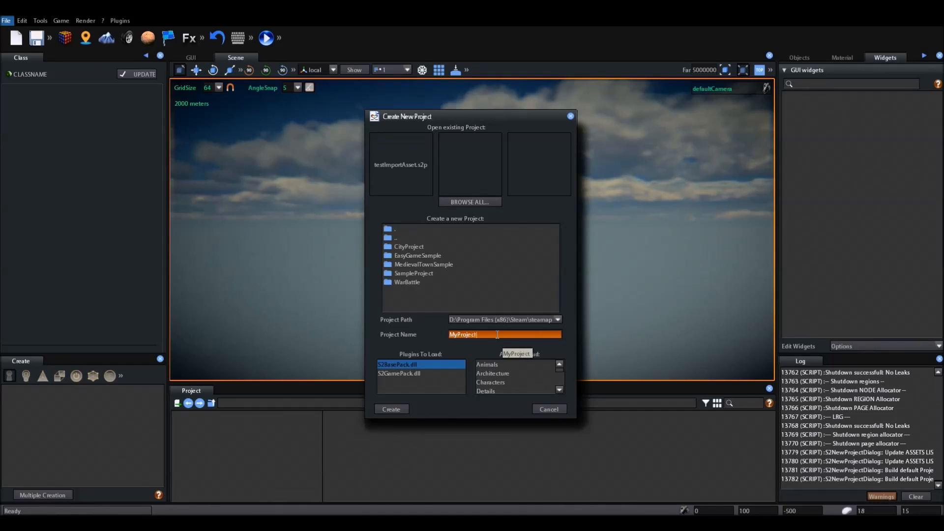
key("Return")
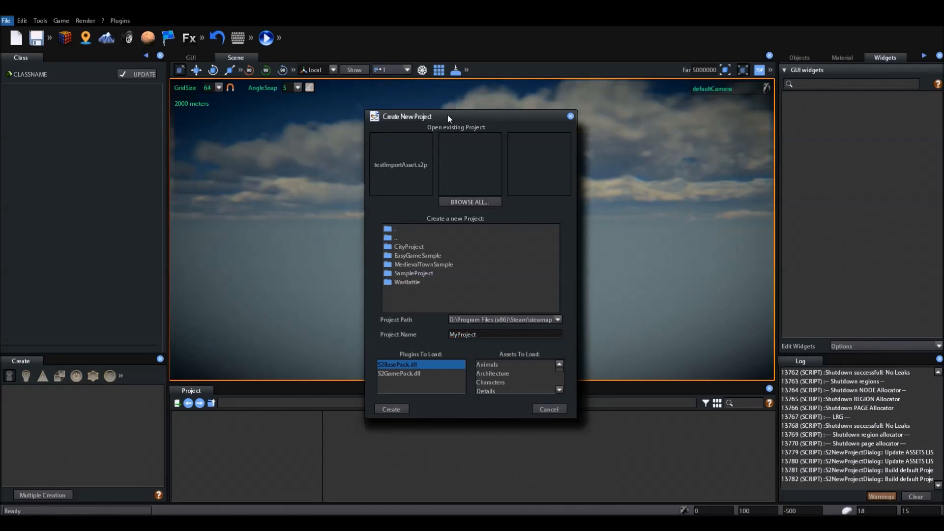
Review the plugins that can be loaded with the new project
left_click_drag(448, 115, 516, 85)
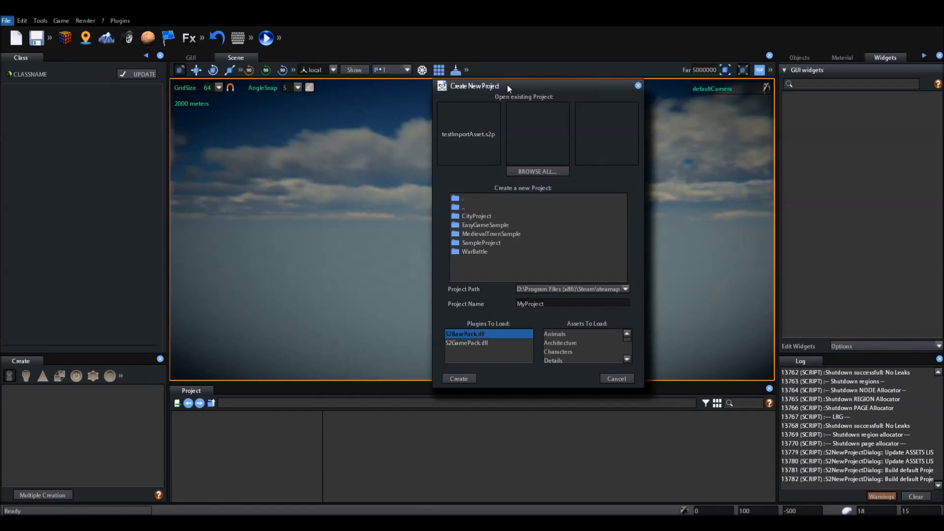
left_click_drag(507, 84, 433, 86)
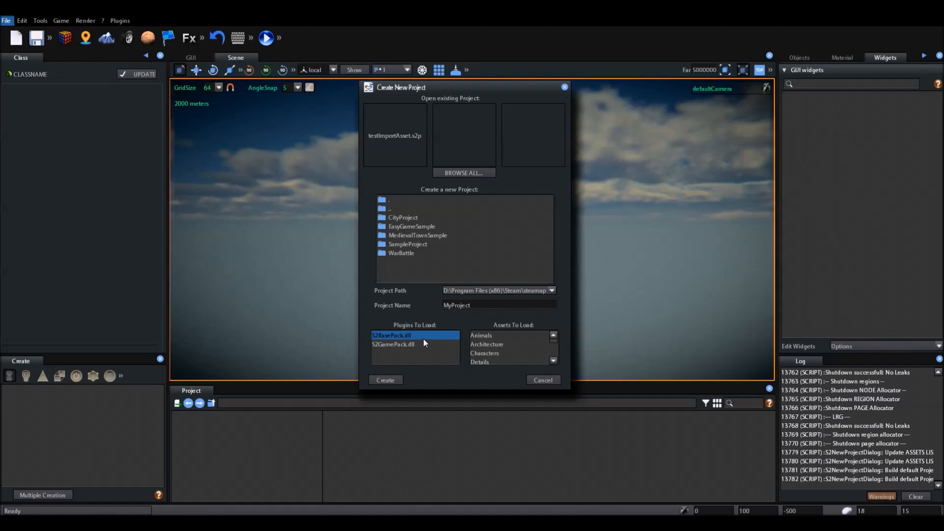
left_click(476, 362)
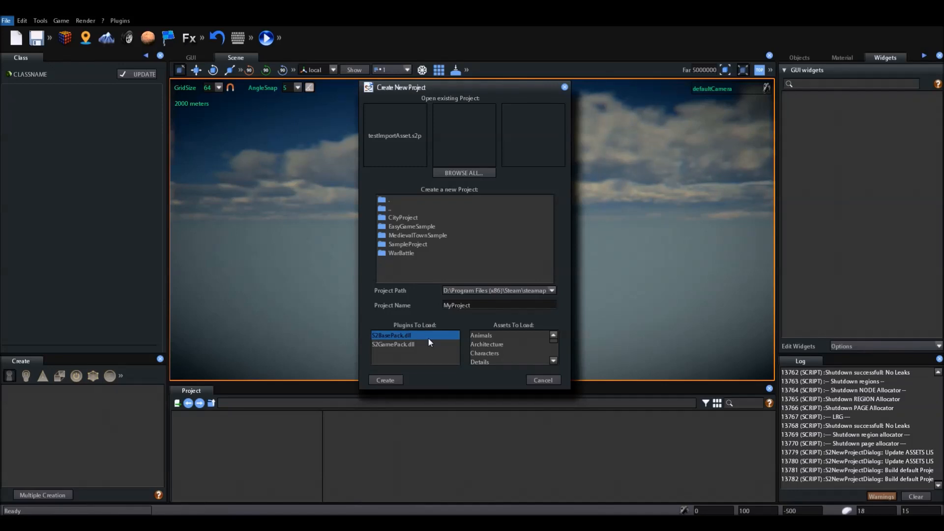
left_click(396, 345)
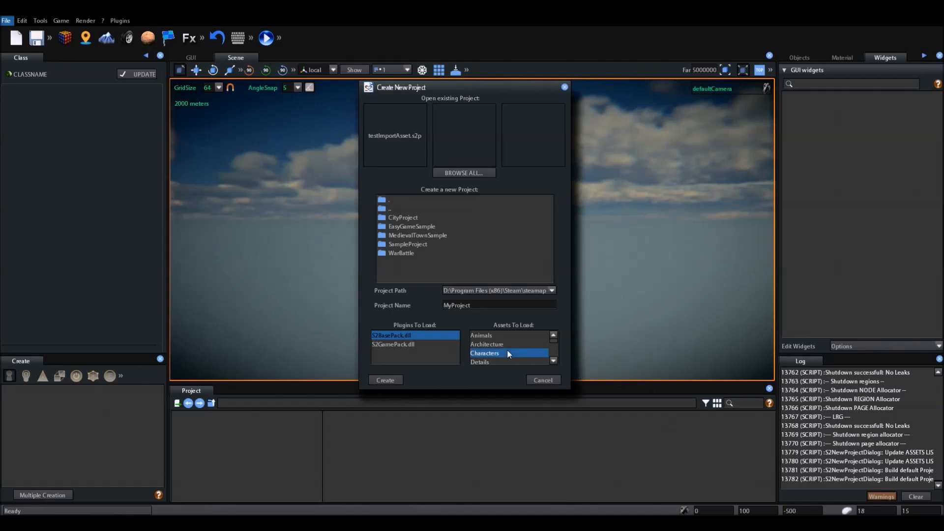
Look through the full list of assets that can be loaded with the new project, from Animals to Vehicles
mouse_move(555, 340)
left_mouse_down()
mouse_move(556, 352)
mouse_move(556, 337)
left_mouse_up()
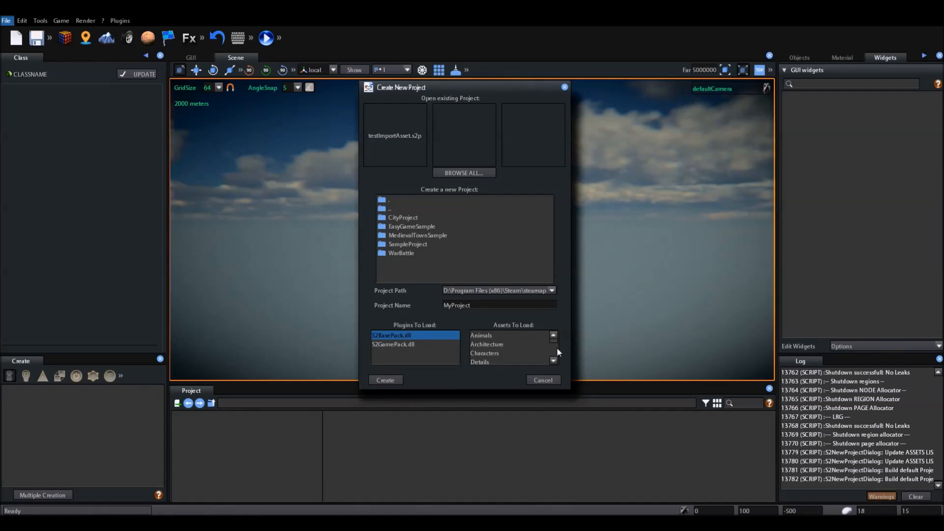
mouse_move(555, 340)
left_mouse_down()
mouse_move(554, 357)
mouse_move(556, 335)
left_mouse_up()
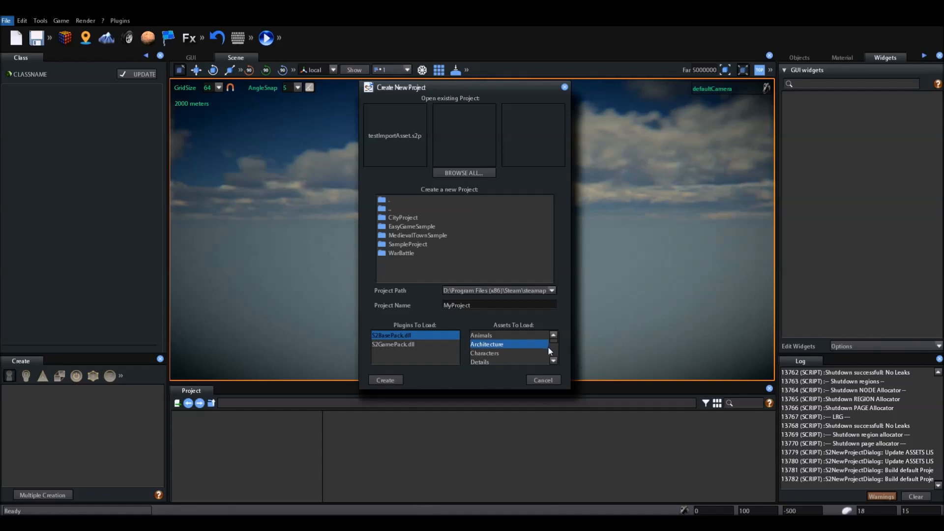
mouse_move(556, 341)
left_mouse_down()
mouse_move(558, 353)
mouse_move(556, 336)
left_mouse_up()
left_click(501, 334)
left_click(500, 345)
left_click_drag(558, 338, 555, 358)
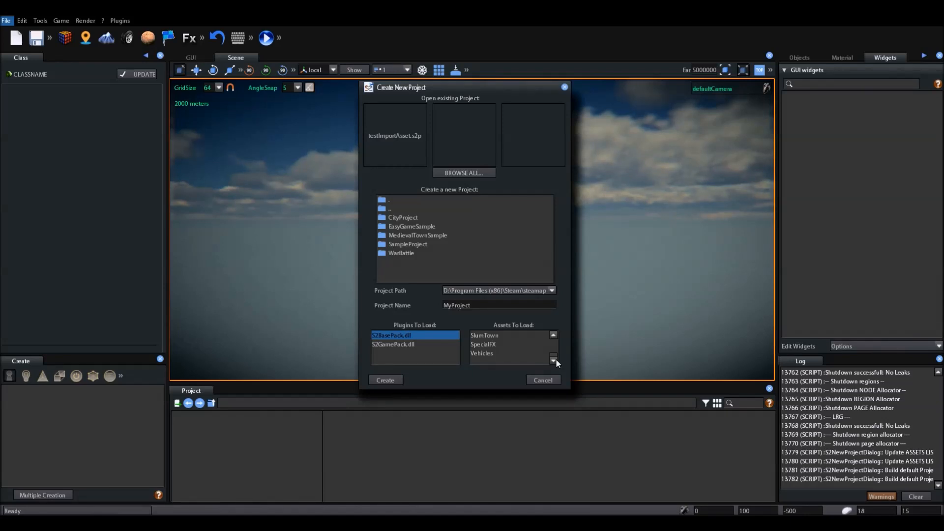
scroll(554, 343, "up", 3)
scroll(557, 354, "up", 5)
left_click(497, 354)
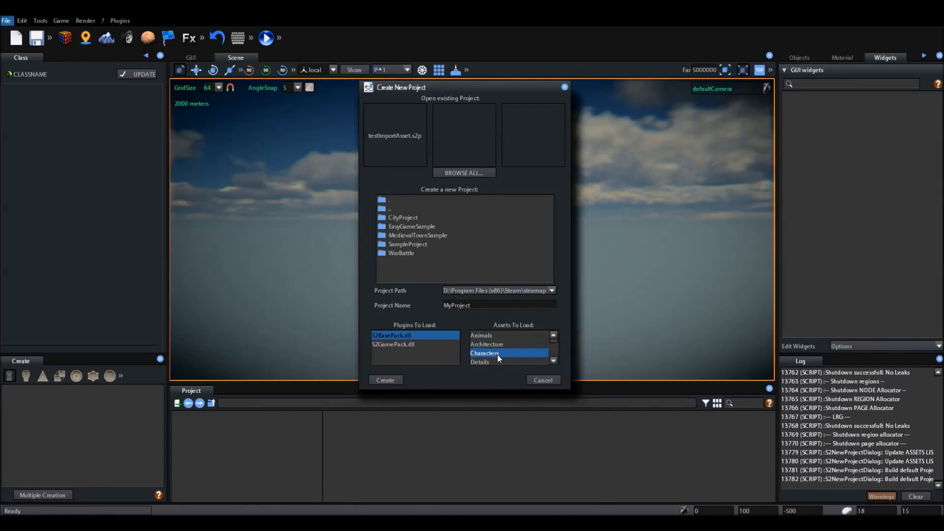
Choose the Characters and SlumTown assets to load with the new project
left_click(526, 344)
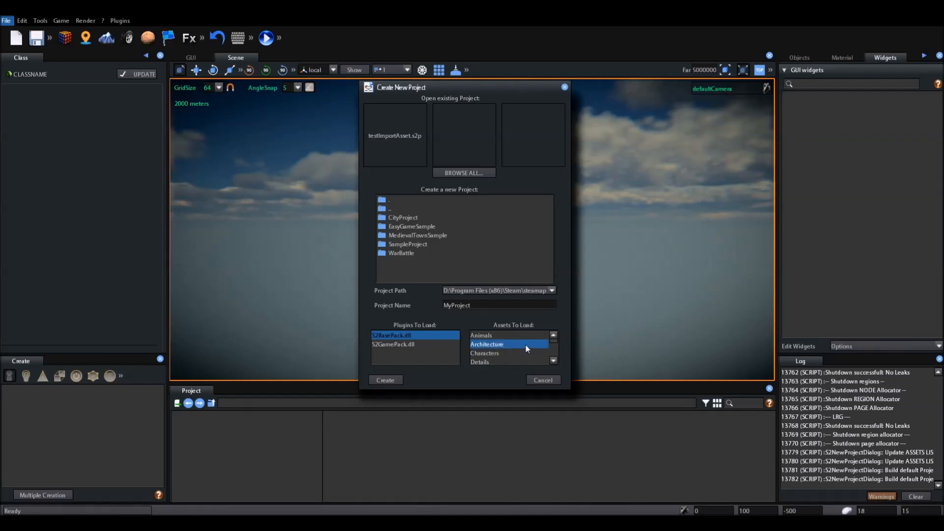
left_click_drag(554, 340, 556, 342)
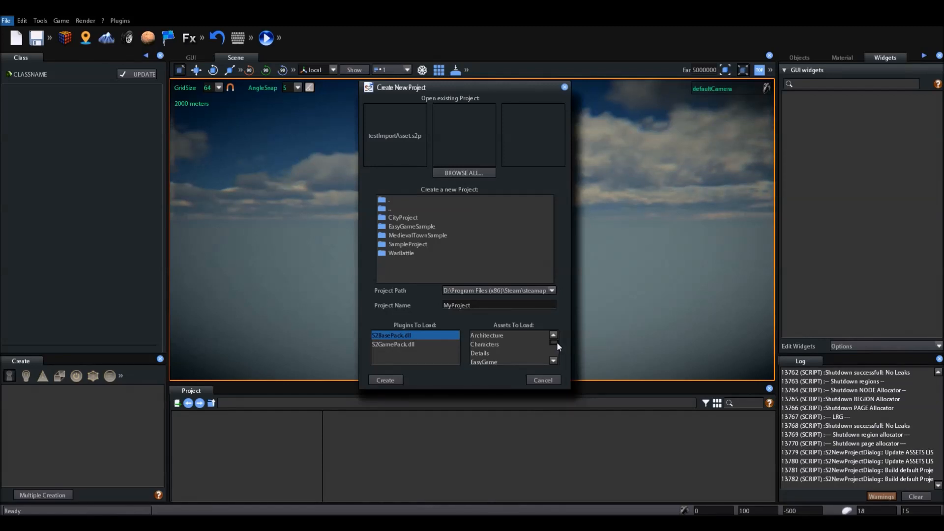
left_click_drag(557, 344, 556, 341)
left_click(527, 344)
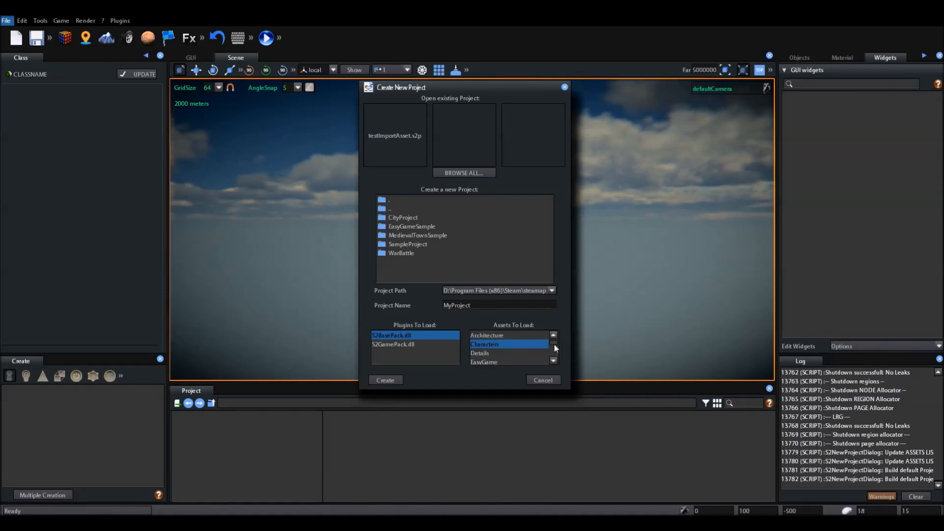
left_click_drag(554, 343, 554, 354)
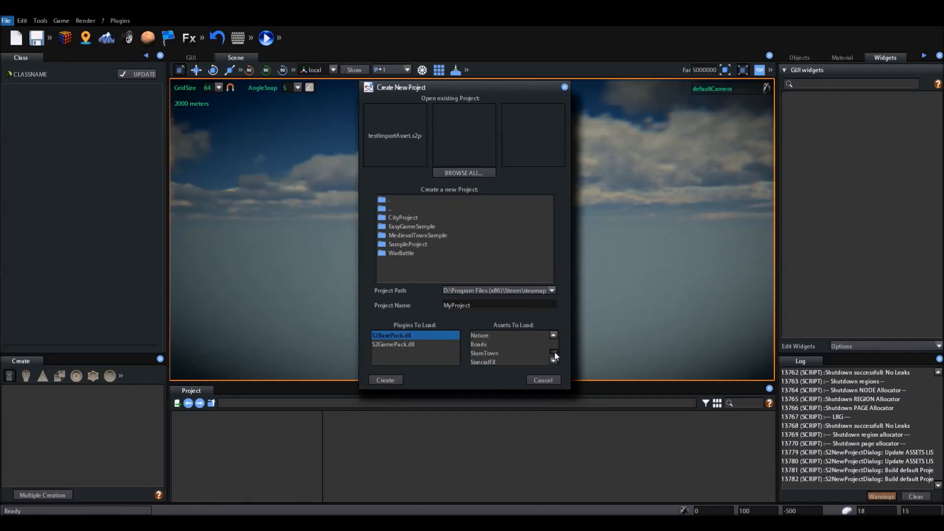
left_click(498, 354)
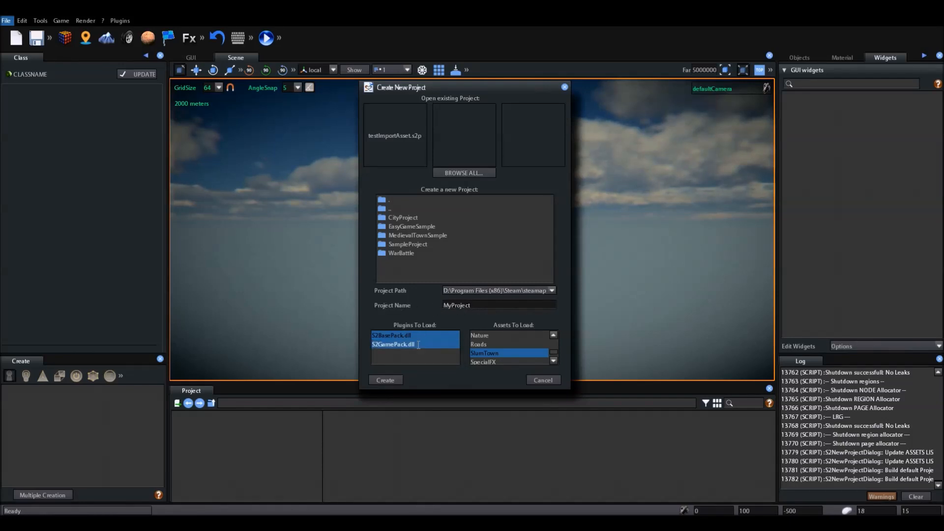
Check the selected assets and create the MyProject project
left_click(481, 337)
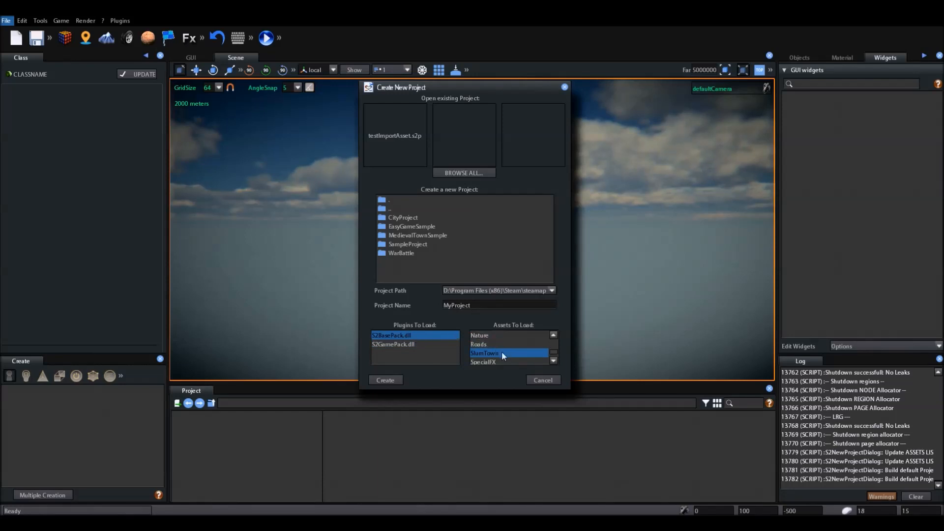
left_click_drag(554, 353, 557, 340)
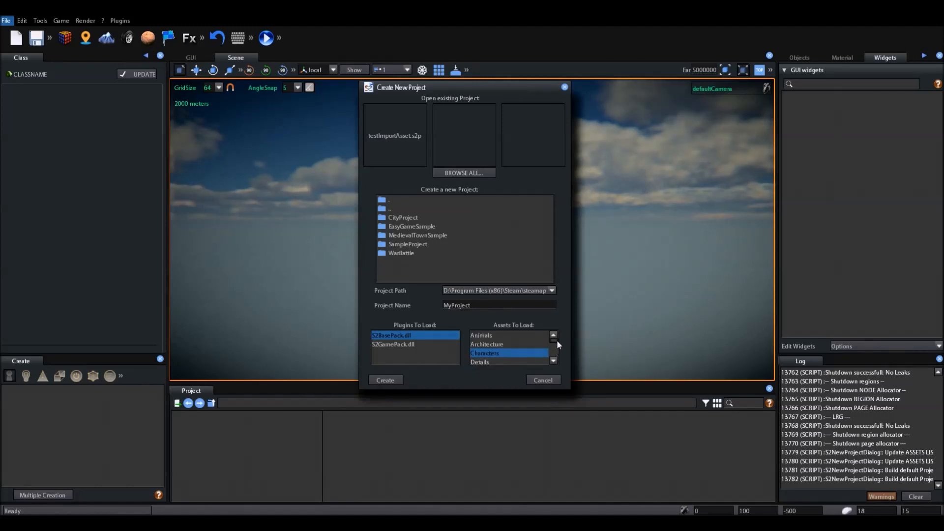
left_click(391, 382)
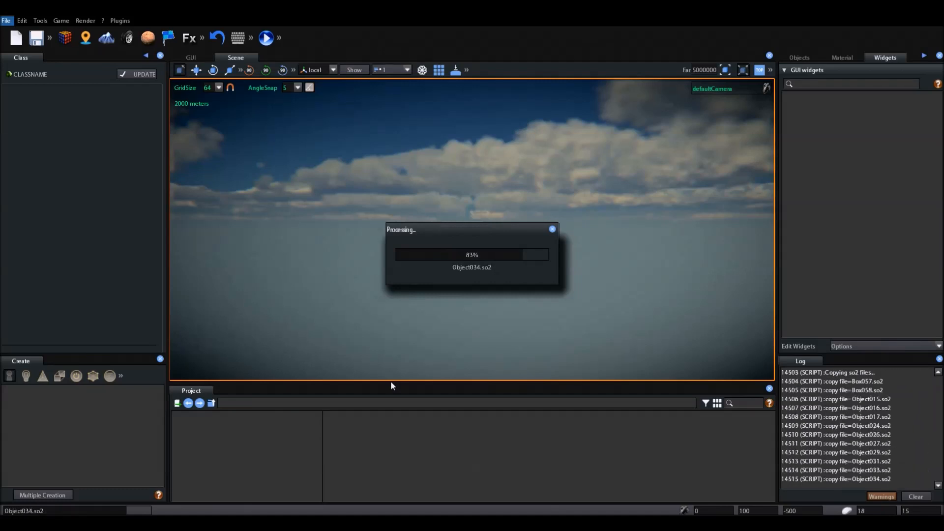
left_click(386, 380)
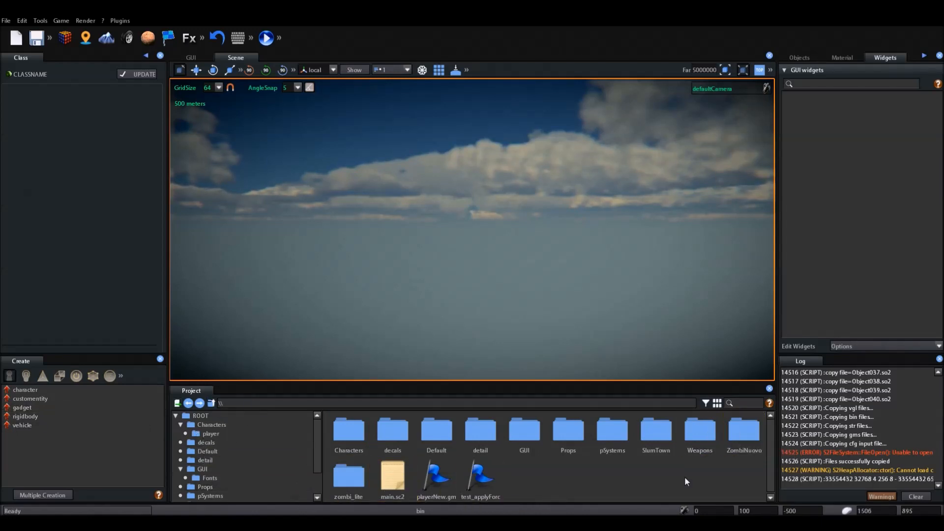
Look through the Characters folder of the project and return to the ROOT folder
double_click(352, 424)
left_click_drag(772, 440, 774, 421)
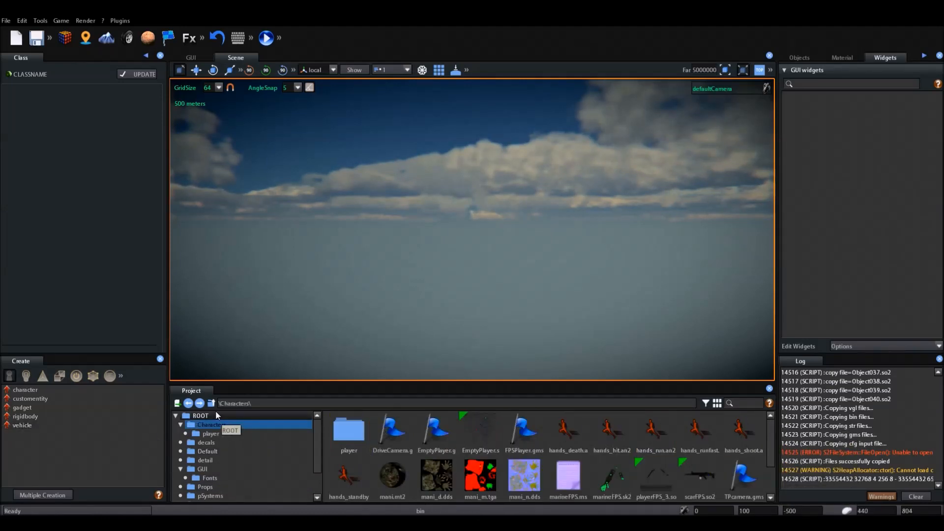
left_click(209, 416)
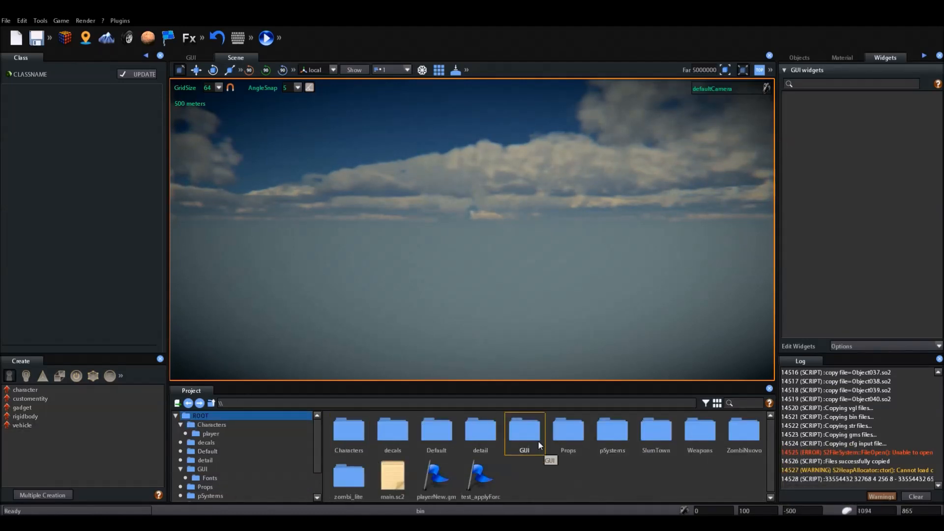
Filter the project files to Prefabs and inspect the prefab files in the Characters and decals folders
left_click(705, 403)
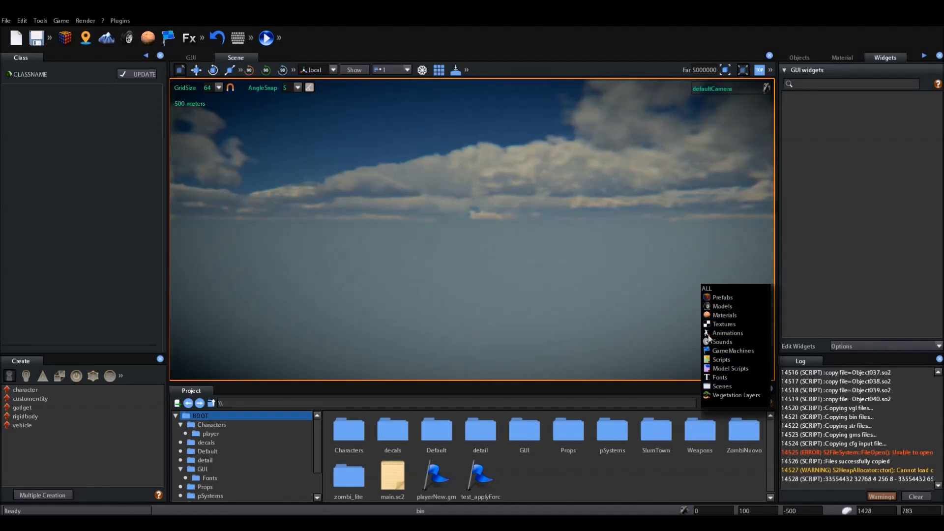
left_click(736, 306)
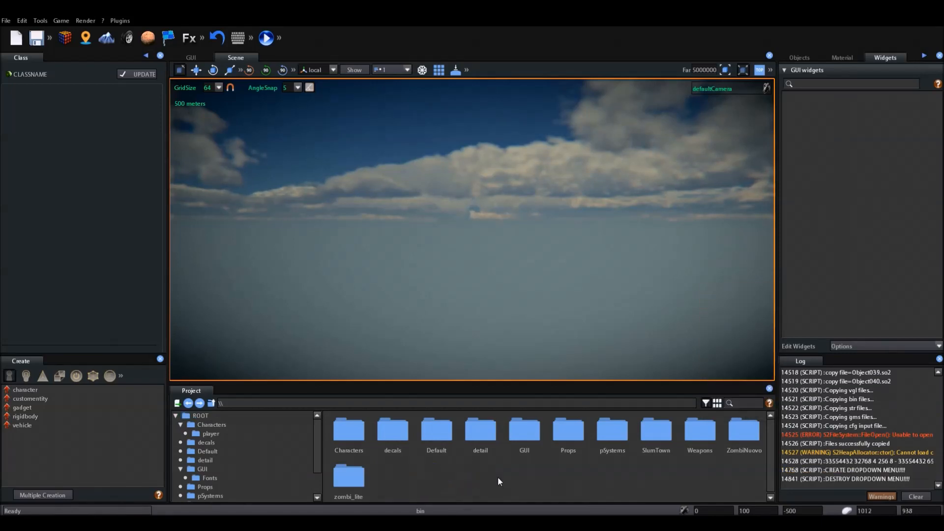
double_click(349, 431)
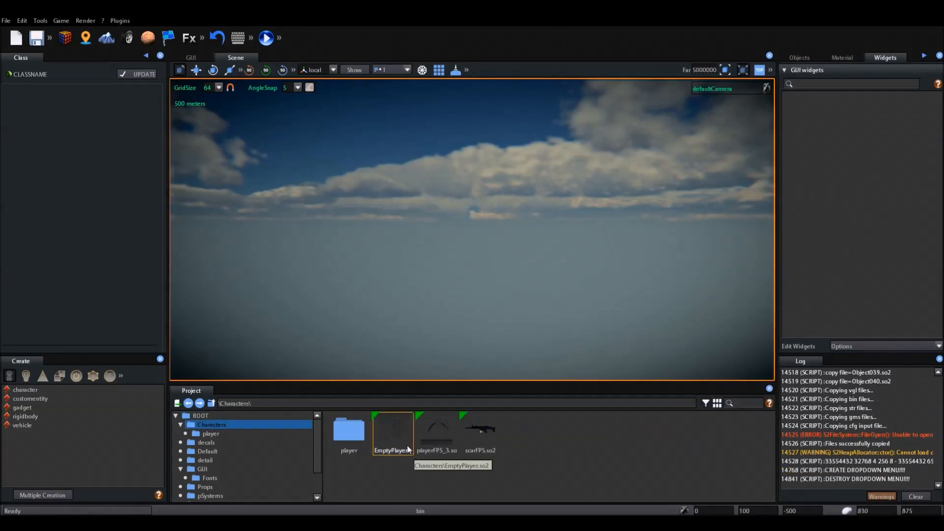
left_click(197, 416)
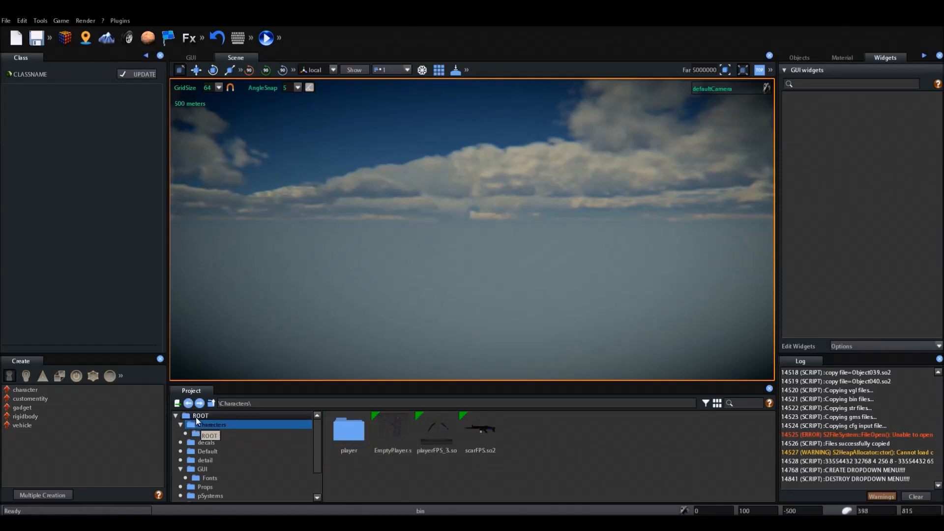
double_click(394, 432)
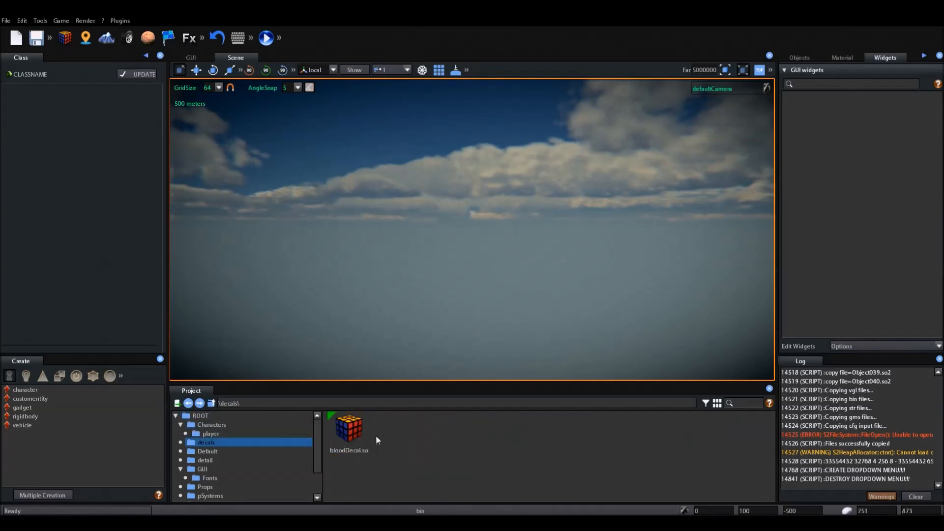
left_click(193, 406)
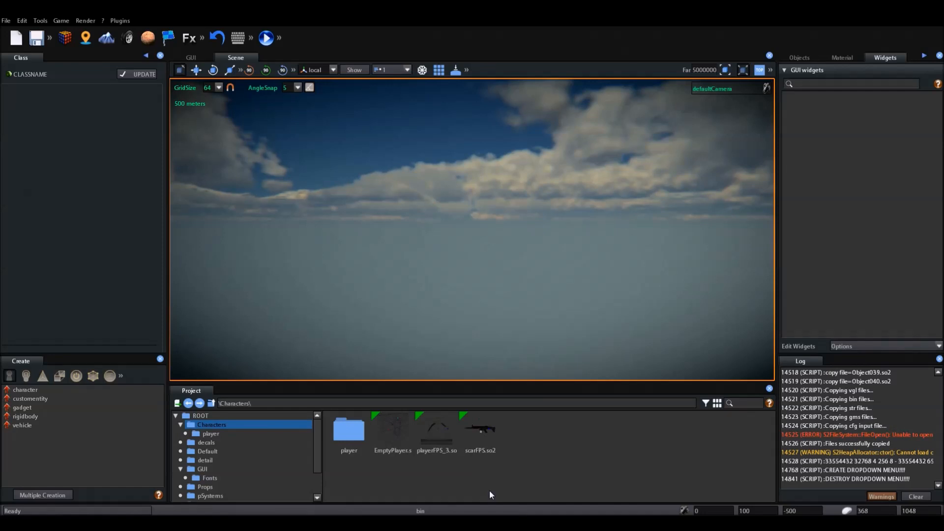
left_click(375, 416)
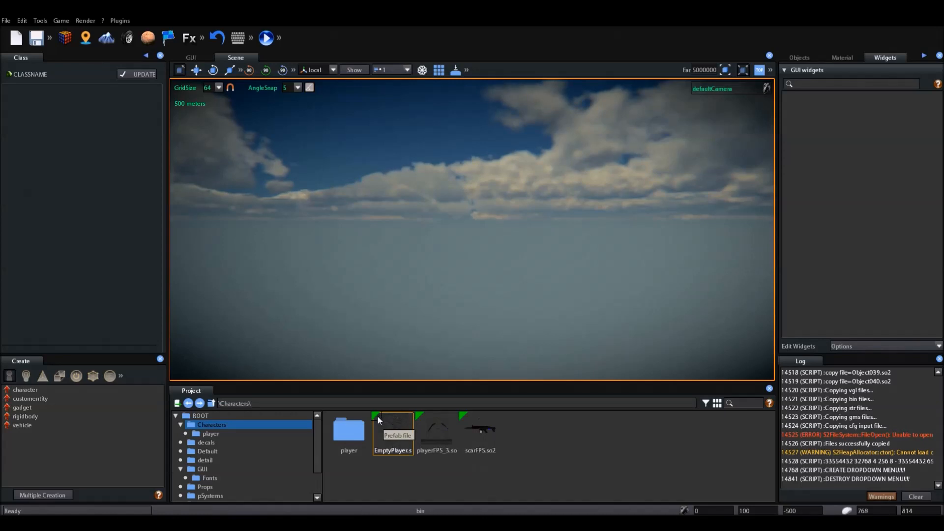
Show all file types in the Characters folder again and look through its files
left_click(705, 404)
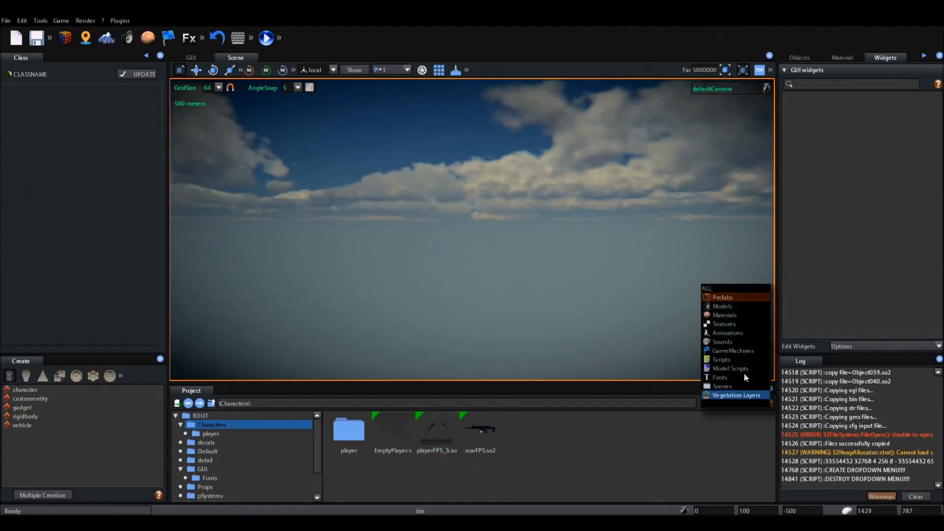
left_click(720, 289)
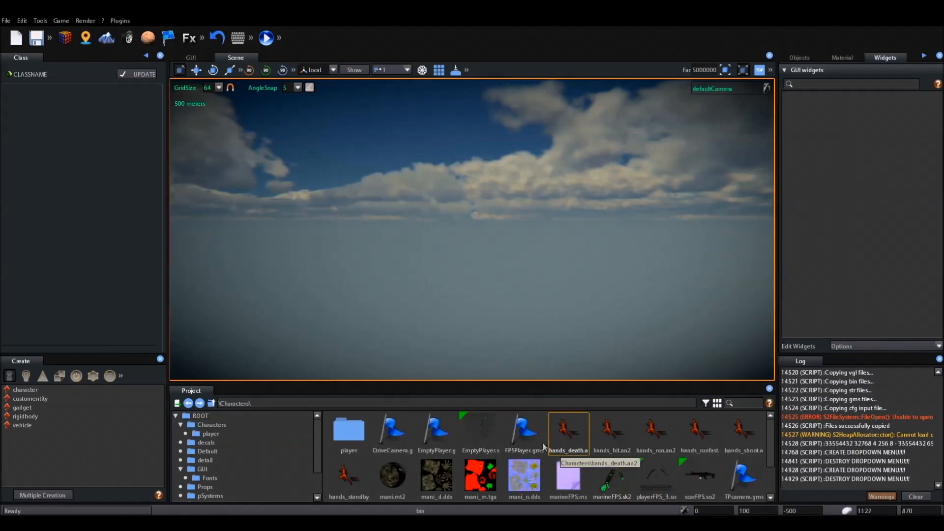
left_click(650, 463)
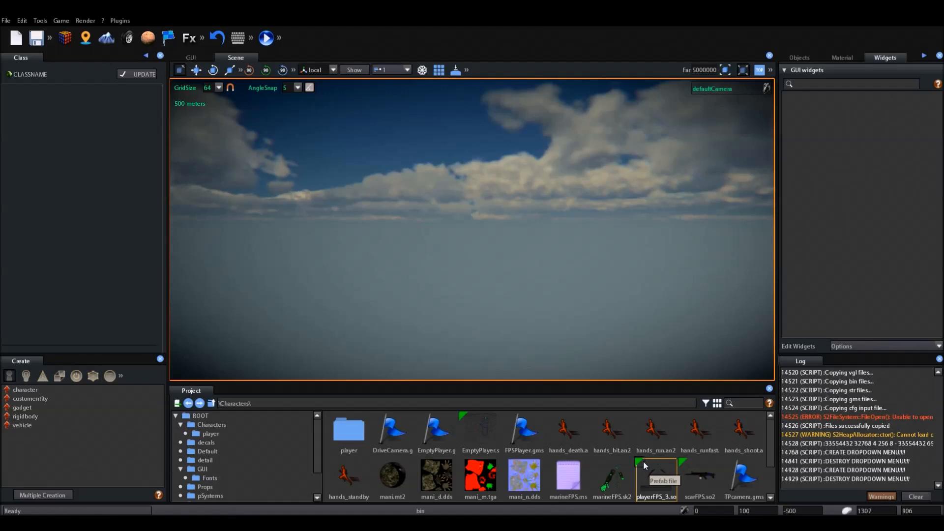
scroll(646, 463, "down", 1)
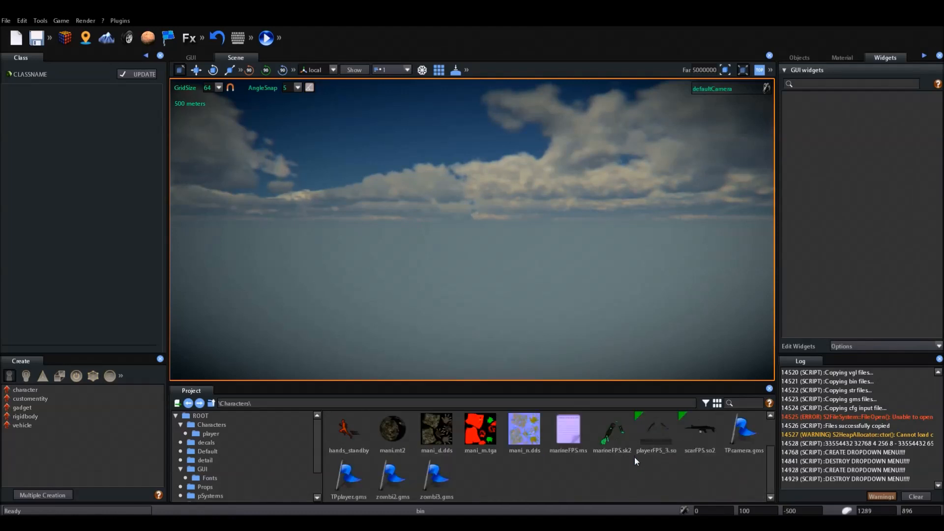
scroll(635, 457, "up", 1)
left_click(470, 422)
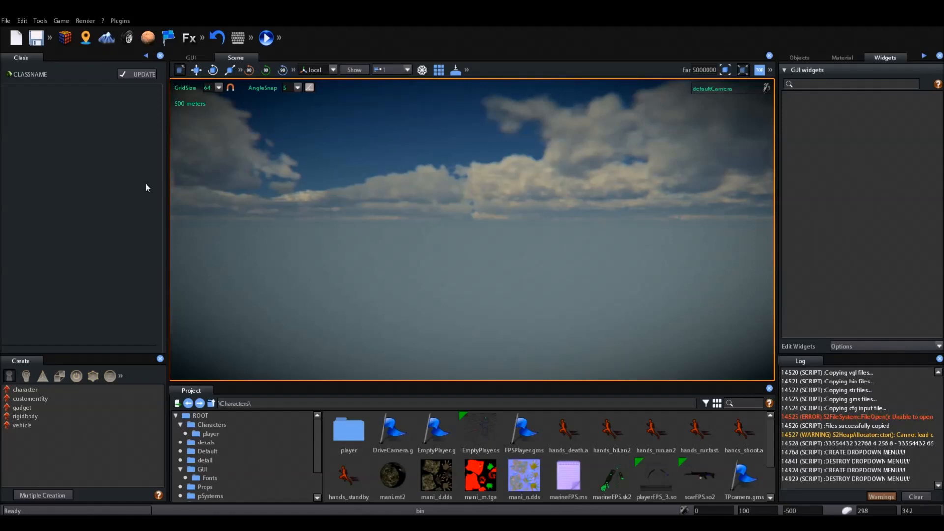
Start a new scene and move its creation dialog higher over the viewport
left_click(6, 21)
left_click(64, 236)
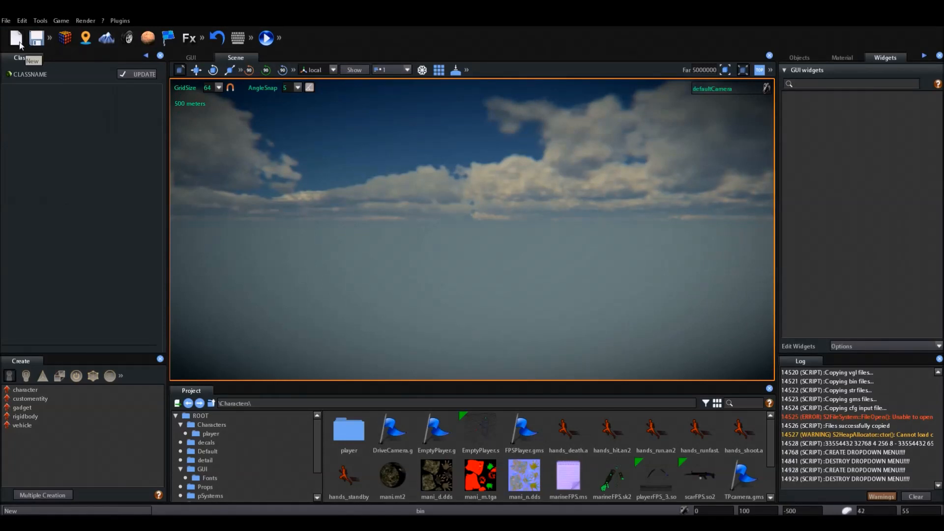
left_click(20, 43)
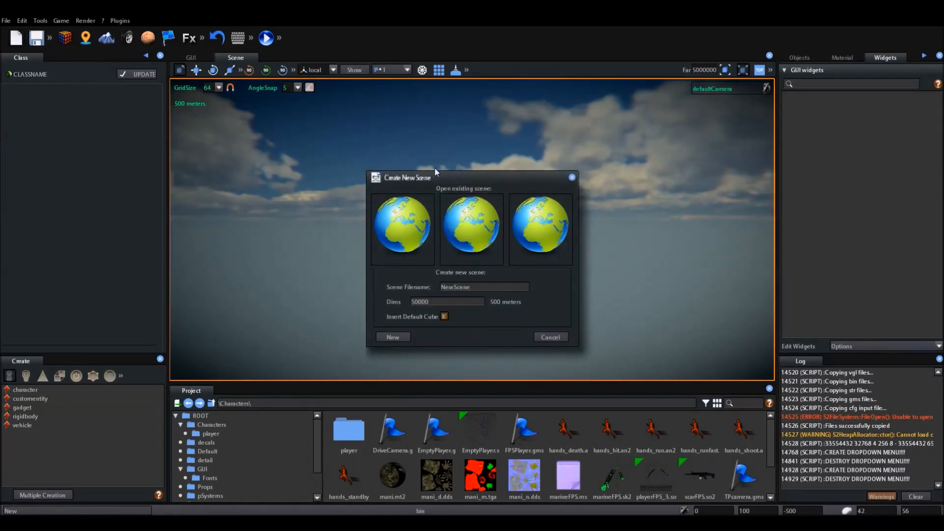
left_click_drag(456, 176, 467, 137)
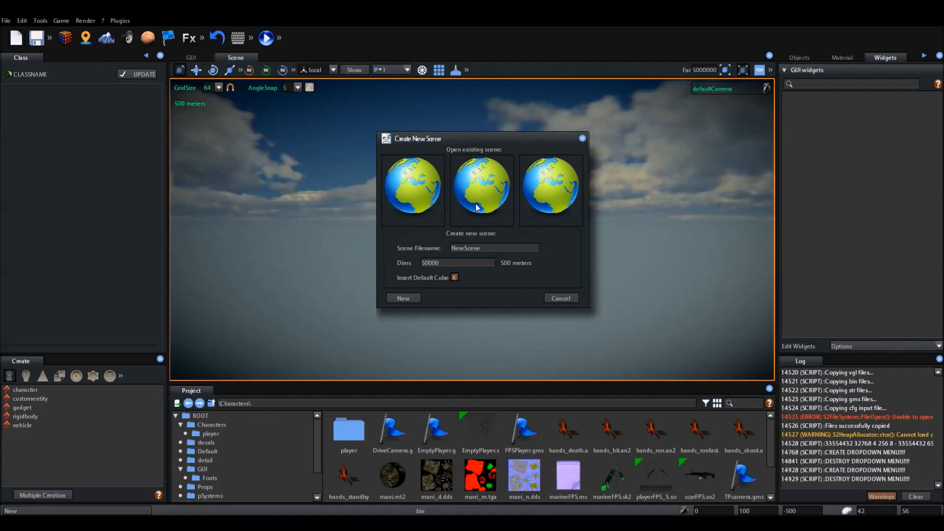
mouse_move(429, 140)
left_mouse_down()
mouse_move(416, 129)
mouse_move(451, 127)
mouse_move(397, 133)
mouse_move(412, 134)
left_mouse_up()
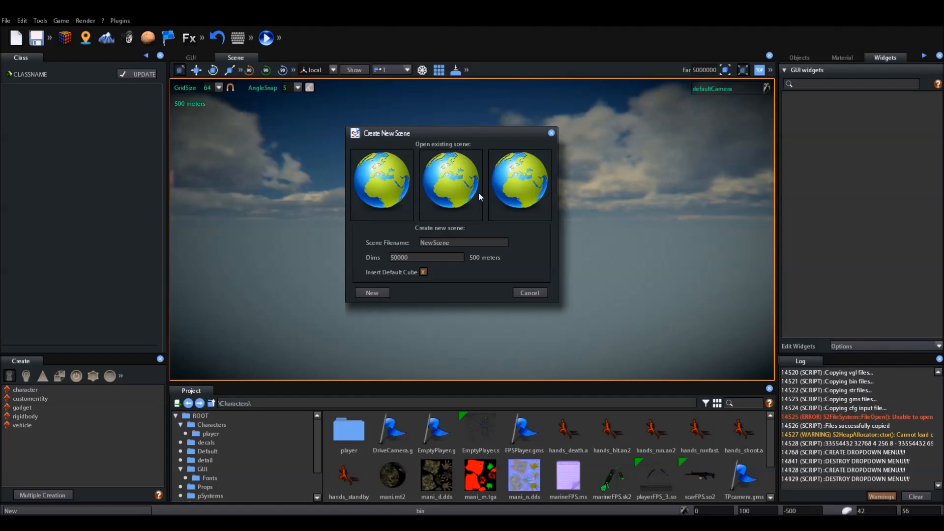
Name the new scene MyScene
left_click(459, 245)
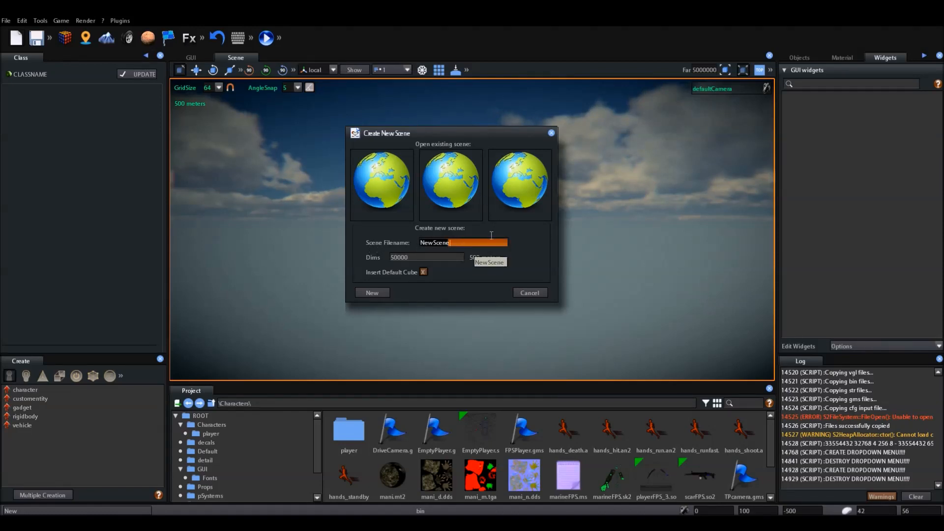
key("ctrl+a")
type("MyScen")
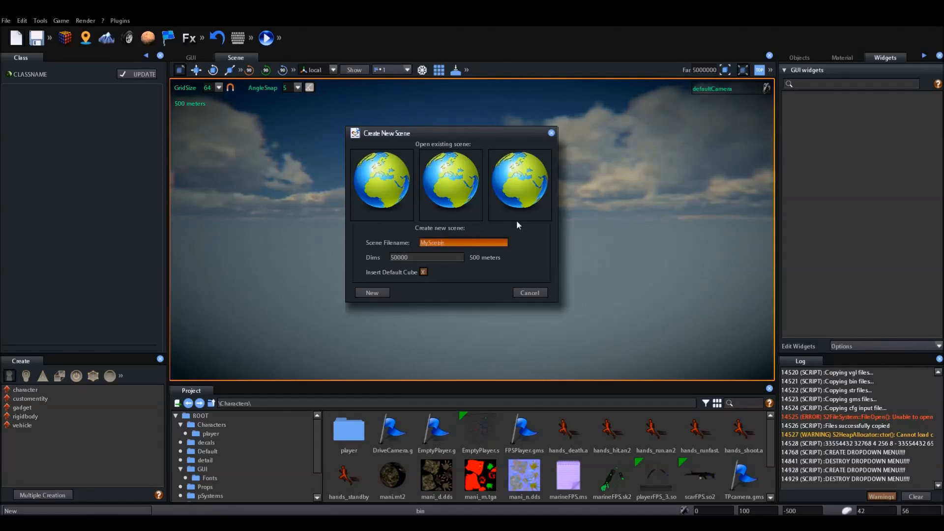
key("Return")
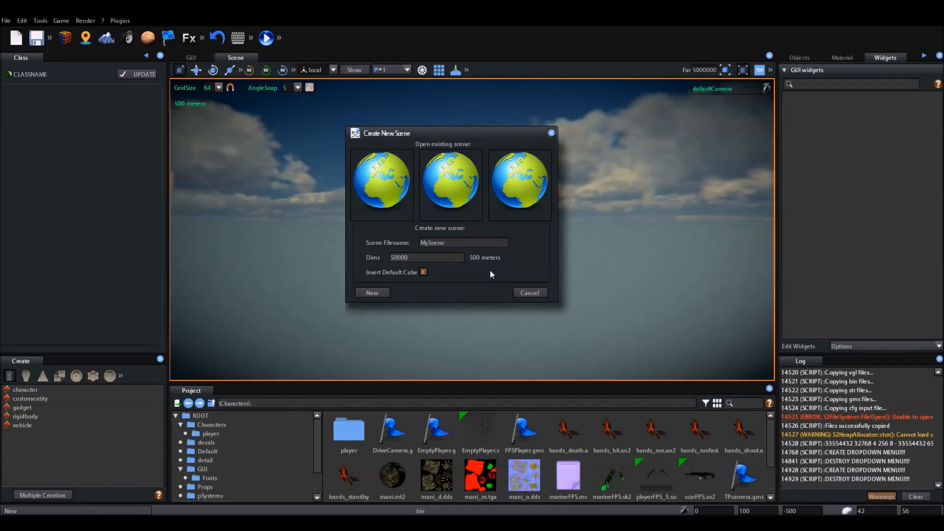
Set the new scene's dimensions to 500000
left_click(431, 258)
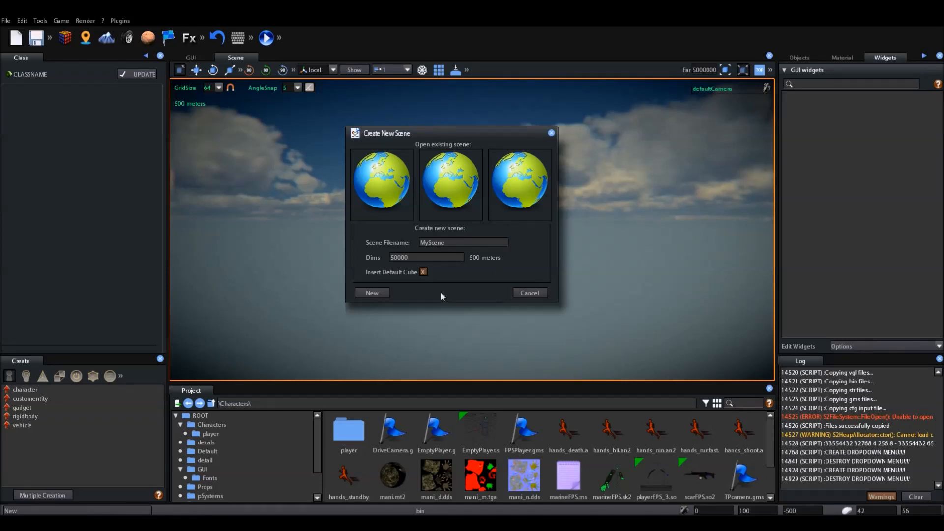
left_click(421, 255)
type("0")
key("Return")
Set the new scene's dimensions to 50000 and create the scene with the default cube
left_click(430, 257)
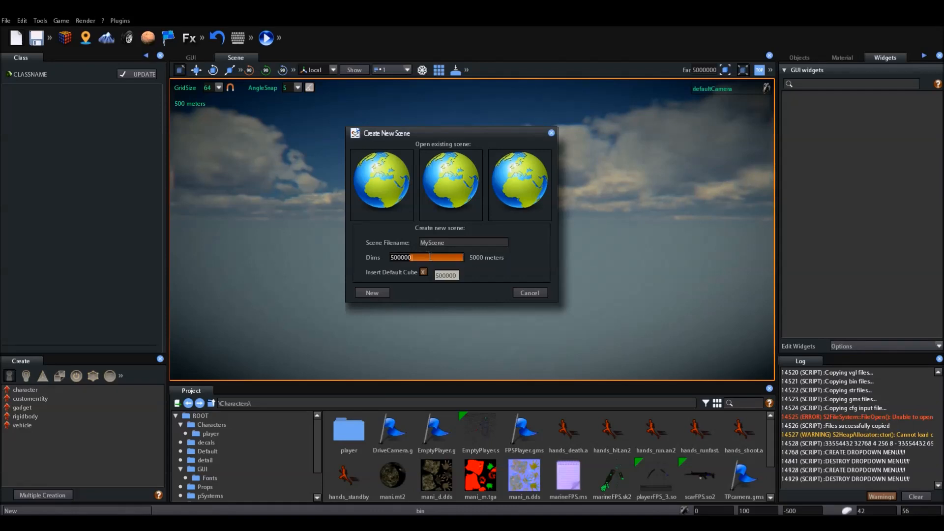
double_click(430, 256)
key("BackSpace")
key("Return")
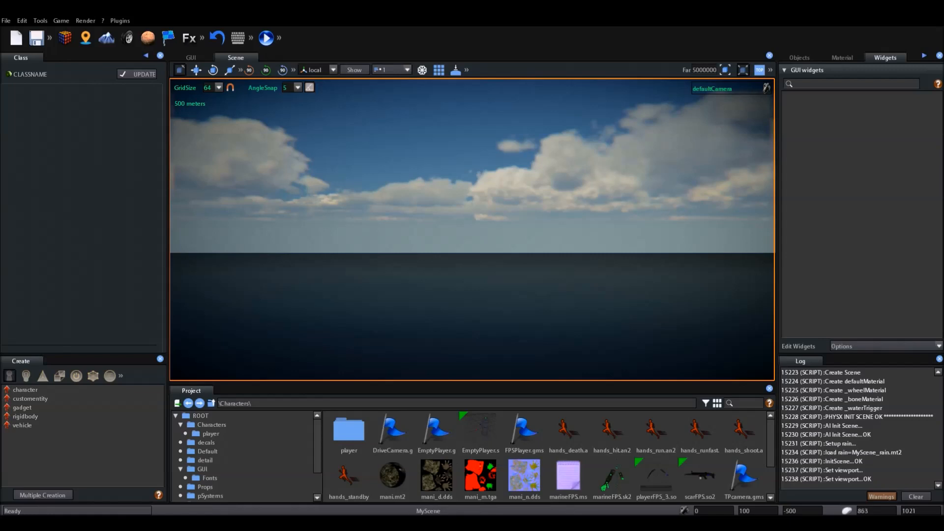
Select the default cube in the new scene
right_click_drag(556, 258, 485, 256)
left_click(485, 257)
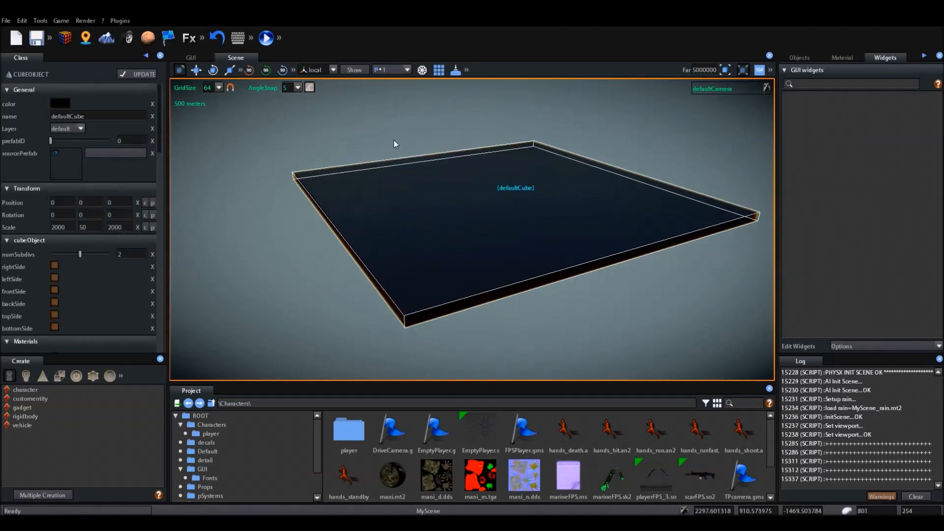
left_click(394, 141)
left_click(433, 206)
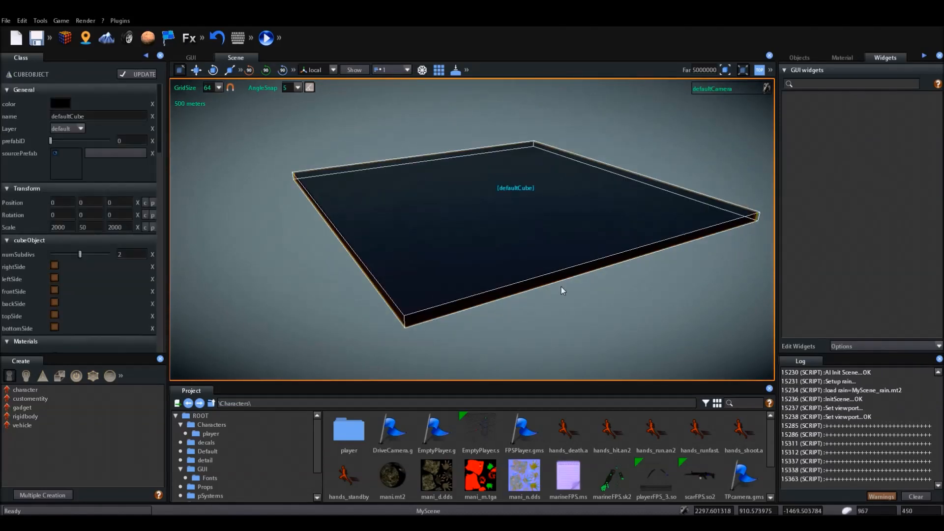
Filter the project browser by Scenes and show the contents of the ROOT folder
right_click_drag(483, 272, 476, 265)
right_click_drag(473, 274, 510, 294)
key("w")
left_click(705, 403)
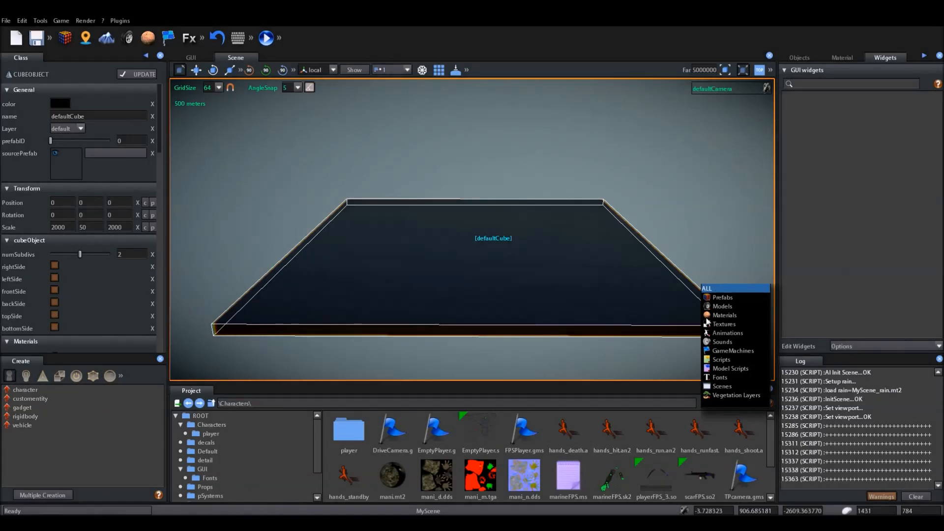
left_click(724, 386)
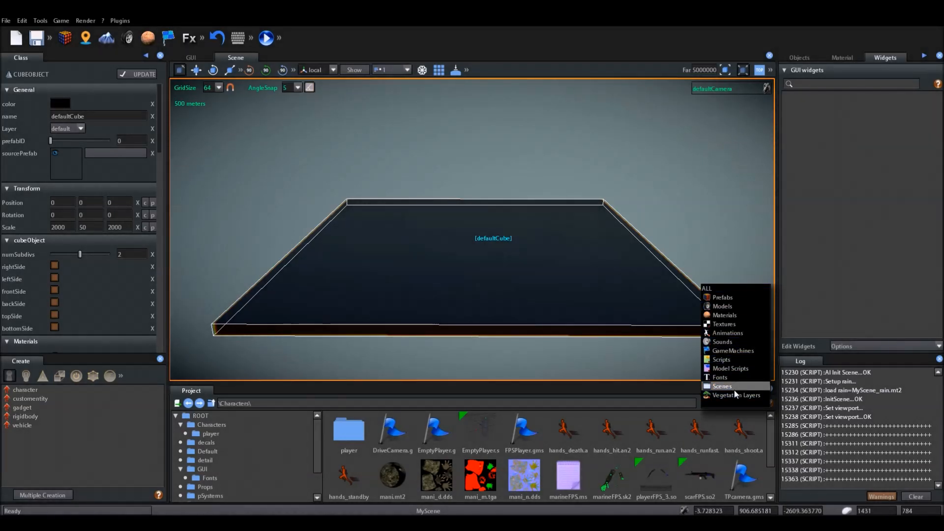
left_click(616, 449)
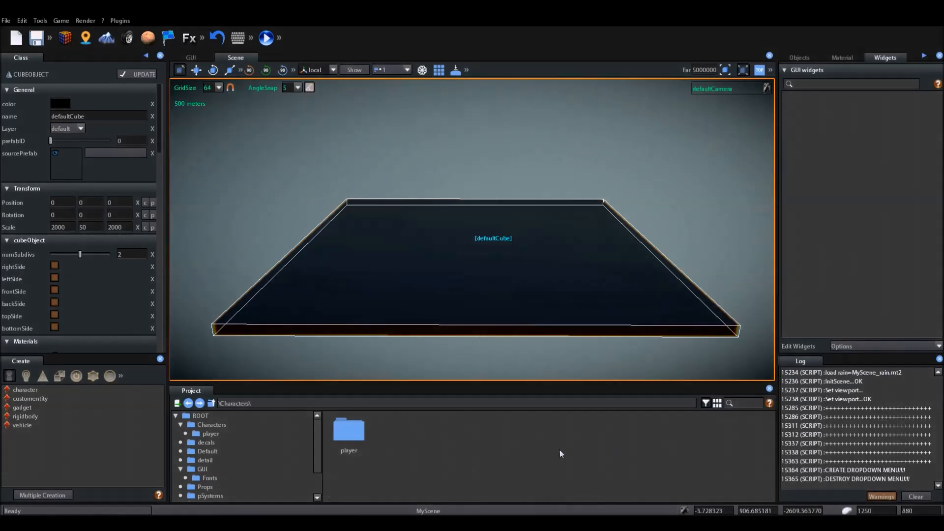
left_click(201, 415)
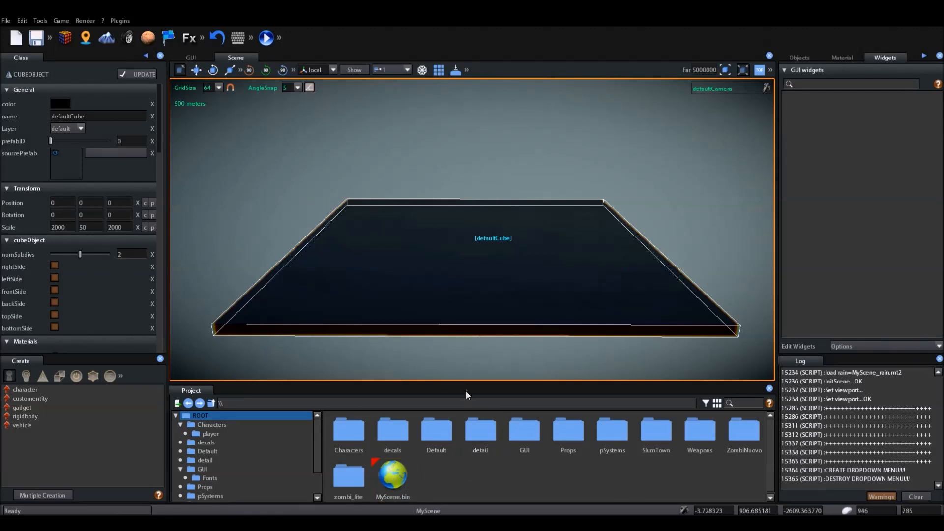
Examine the default cube in the scene from different distances and angles
key("w")
right_click_drag(481, 325, 488, 321)
key("w")
key("s")
key("s")
key("w")
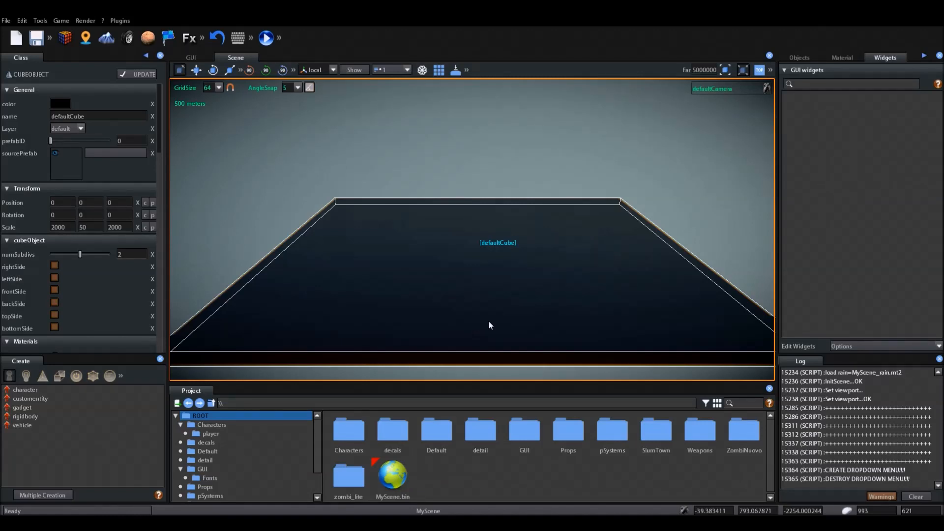
right_click_drag(486, 330, 505, 327)
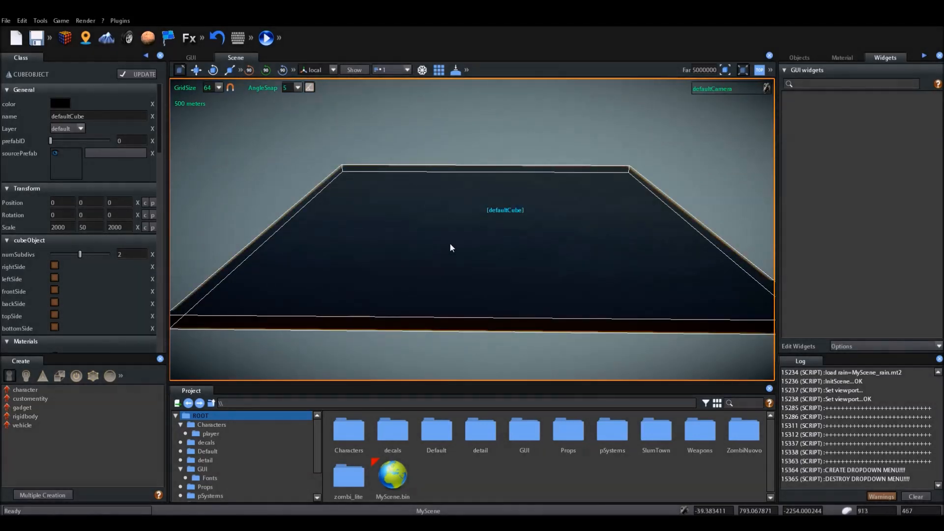
mouse_move(473, 279)
right_mouse_down()
mouse_move(473, 252)
mouse_move(474, 266)
right_mouse_up()
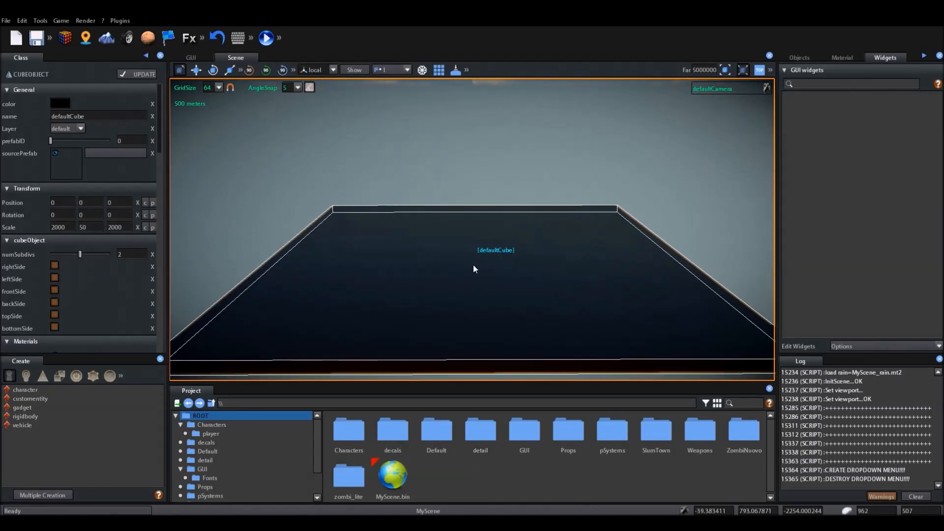
right_click_drag(473, 269, 473, 268)
left_click(498, 177)
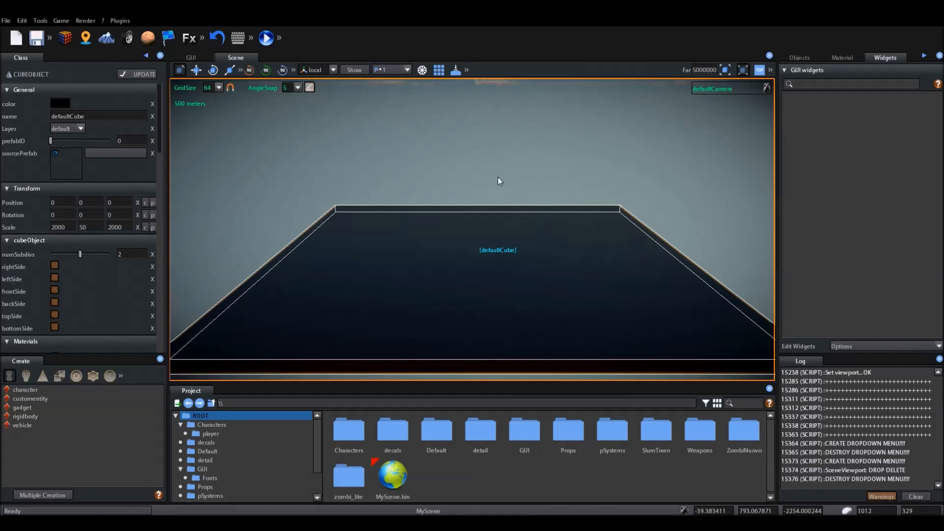
Frame the cube with the cloudy sky above it, save the scene and select MyScene.bin in the project browser
mouse_move(498, 177)
right_mouse_down()
mouse_move(497, 224)
mouse_move(497, 182)
right_mouse_up()
key("w")
key("s")
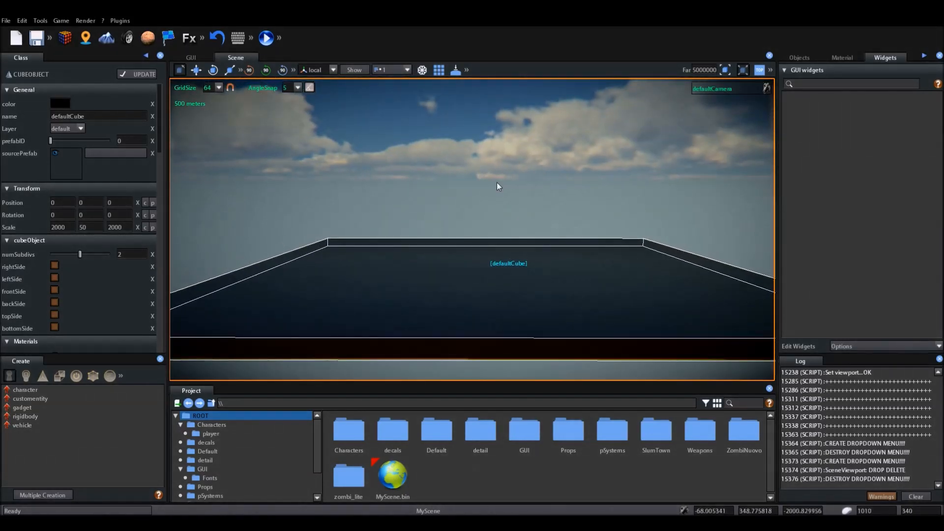
right_click_drag(497, 182, 497, 182)
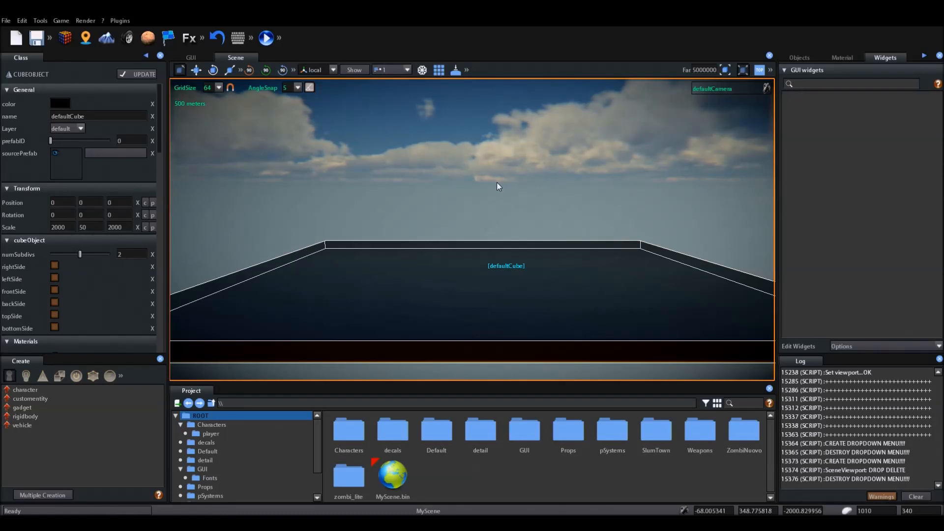
left_click(38, 42)
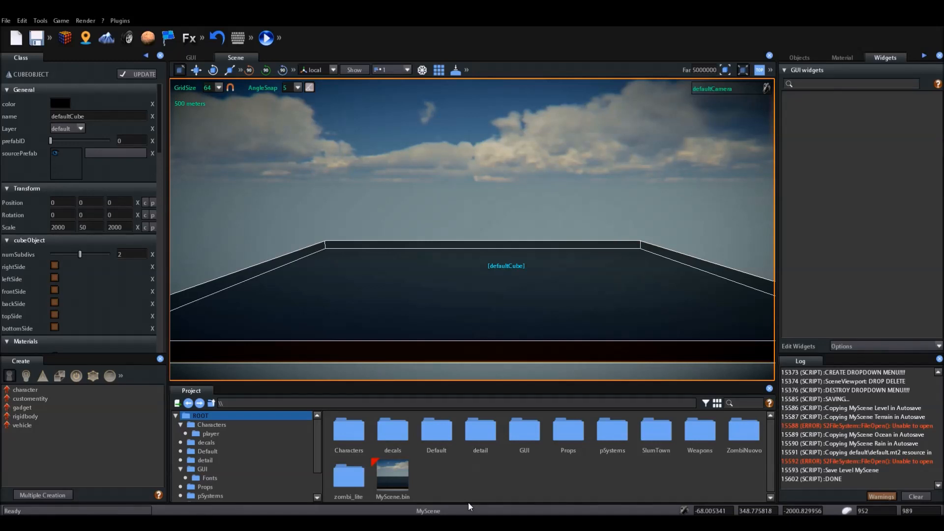
left_click(403, 478)
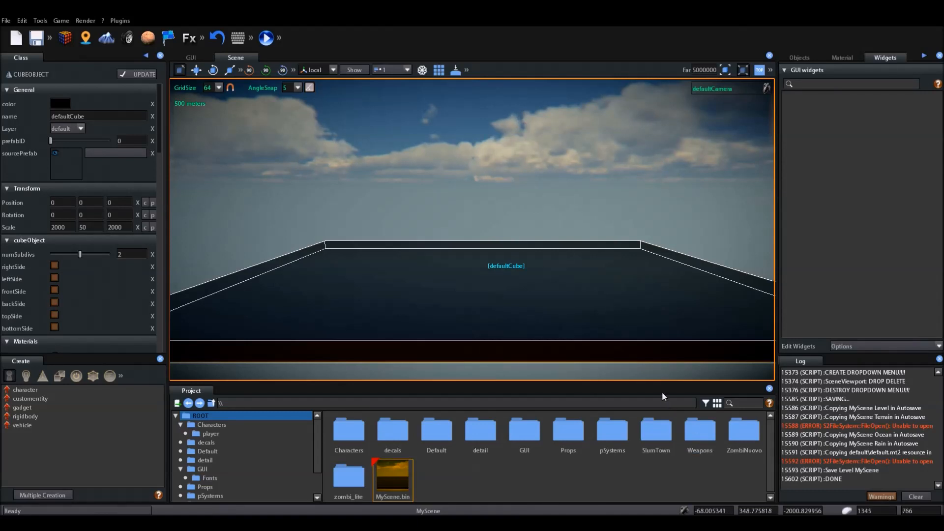
Add Prefabs to the project browser filter and open the player folder inside Characters
middle_click_drag(633, 358, 632, 325)
right_click_drag(631, 324, 625, 340)
scroll(625, 340, "up", 2)
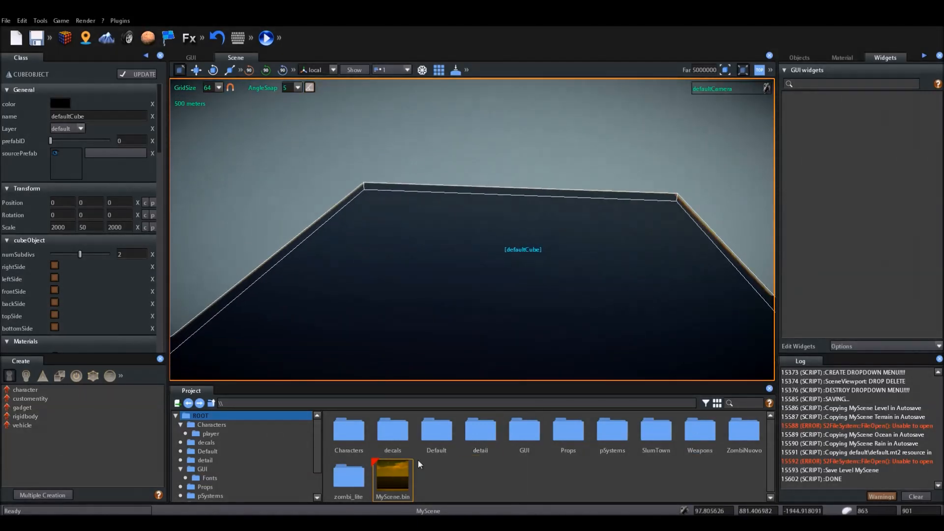
double_click(350, 440)
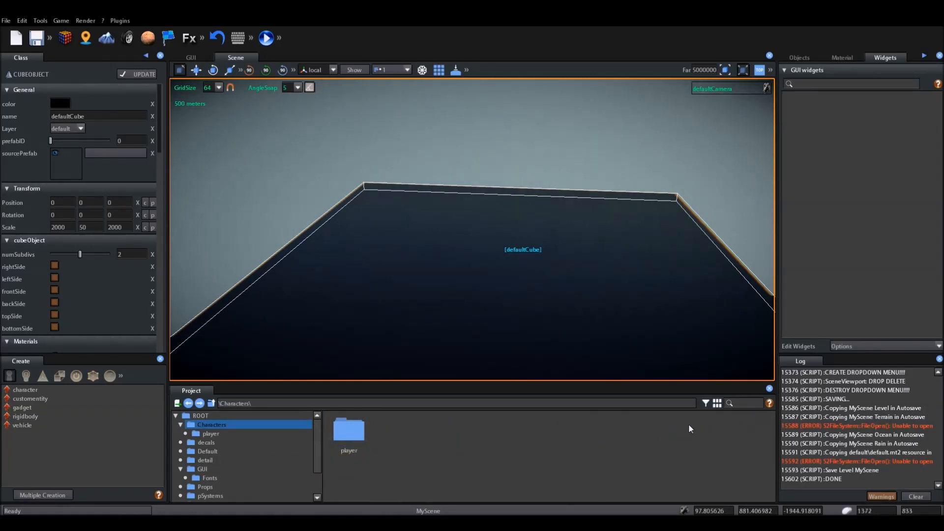
left_click(706, 404)
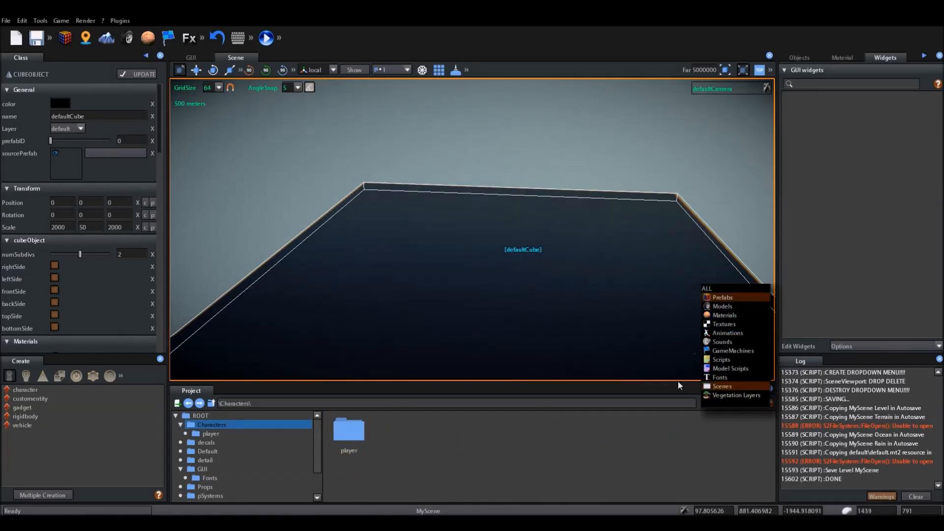
left_click(688, 461)
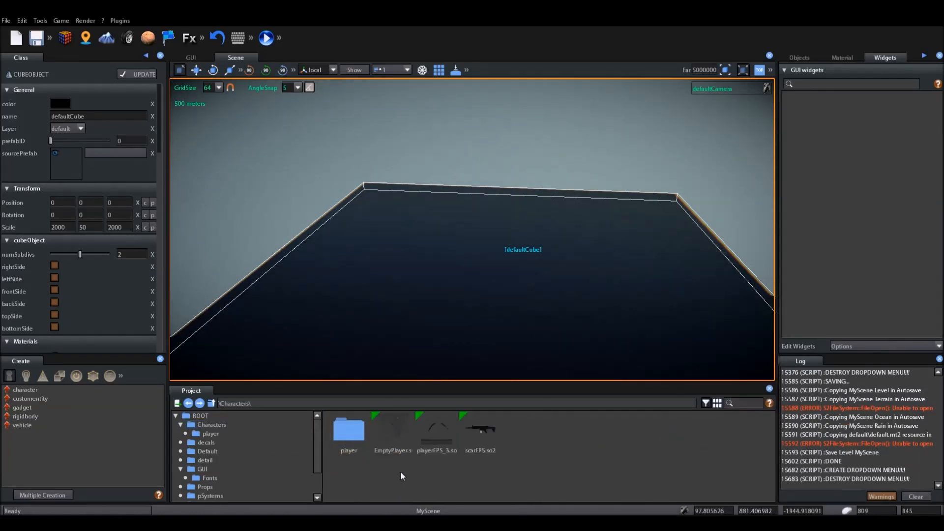
double_click(339, 445)
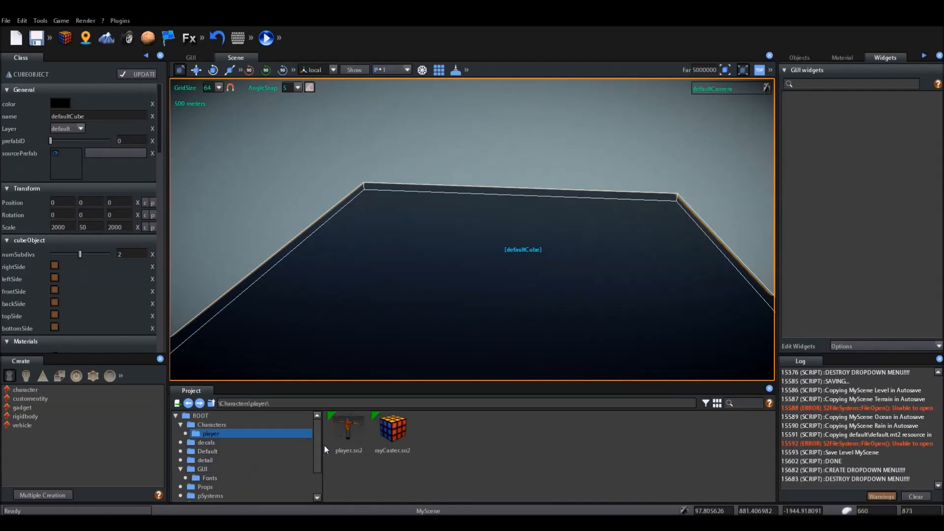
Place the player.so2 prefab in the scene on the surface of the default cube
left_click_drag(348, 444, 467, 368)
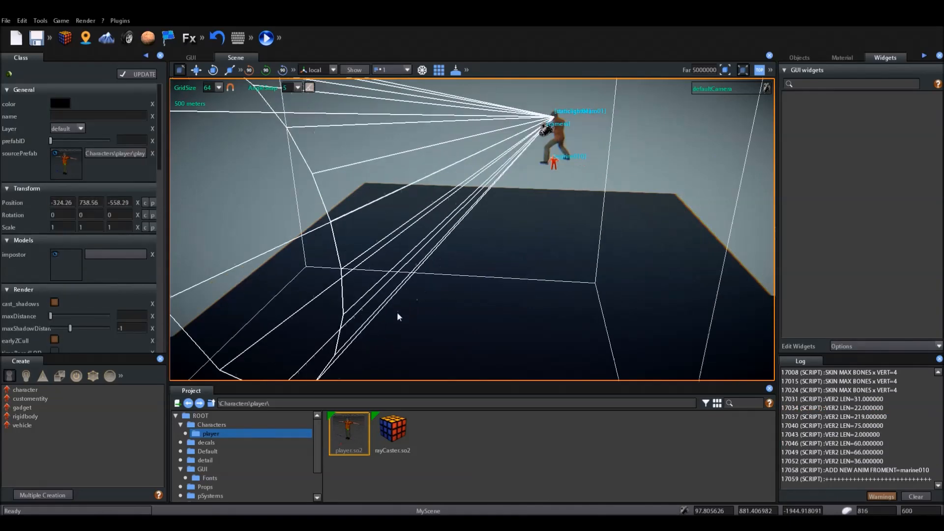
right_click_drag(585, 326, 472, 293)
key("w")
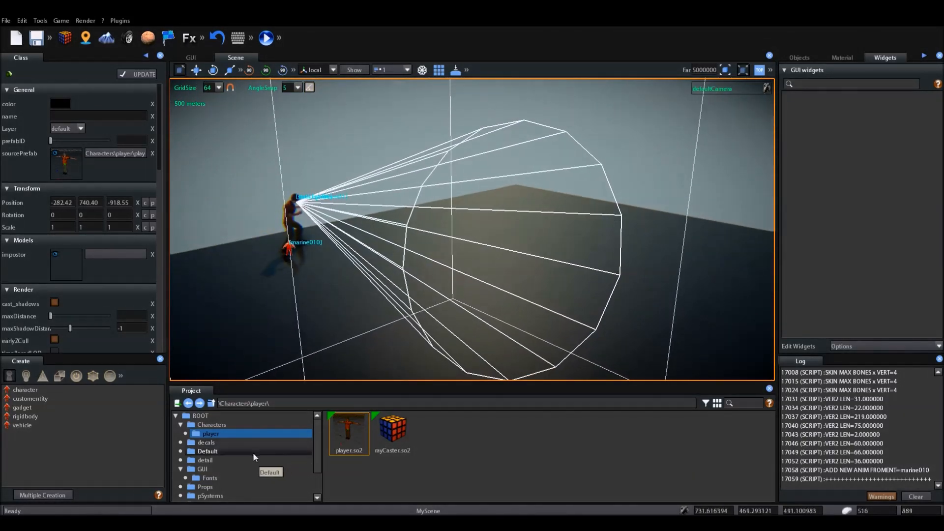
right_click_drag(344, 279, 500, 259)
Select the default cube and review its material properties
left_click(472, 268)
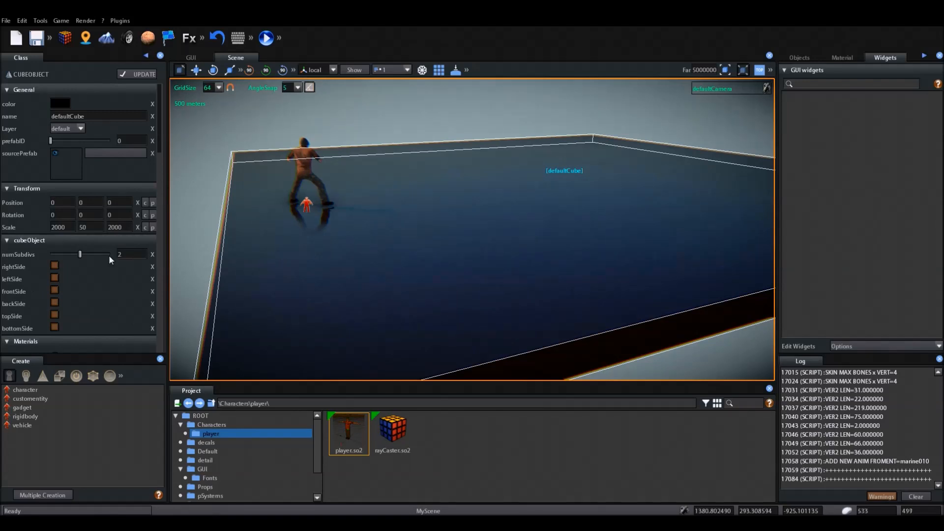
scroll(71, 238, "down", 10)
scroll(97, 238, "up", 10)
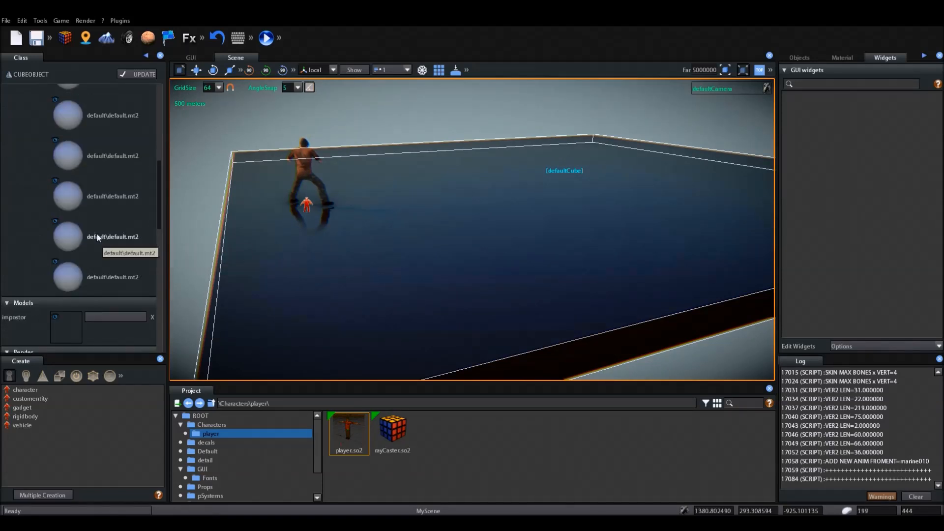
mouse_move(451, 228)
right_mouse_down()
mouse_move(438, 217)
mouse_move(427, 228)
mouse_move(260, 229)
mouse_move(460, 219)
right_mouse_up()
Move the player character across the cube's surface to a position of about 168.69, 27, 19.54
left_click(523, 208)
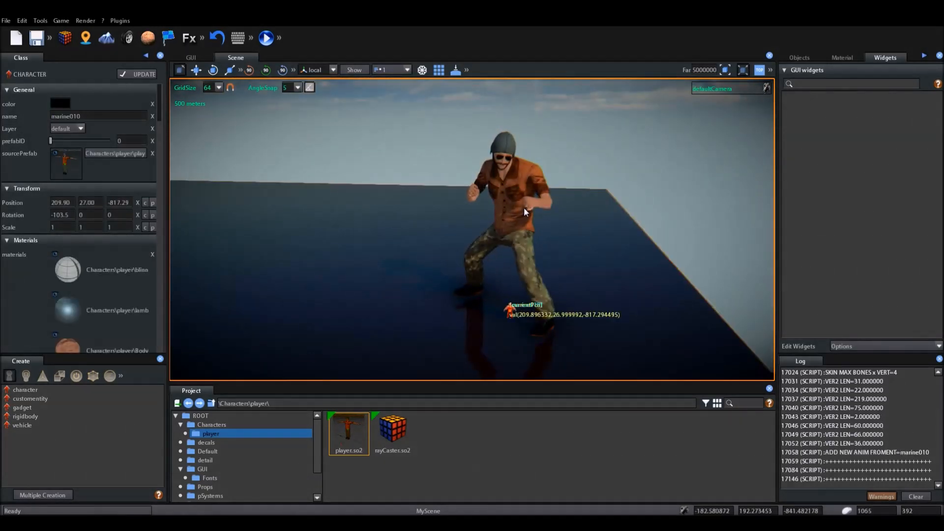
key("w")
left_click_drag(459, 313, 351, 312)
right_click_drag(352, 312, 428, 284)
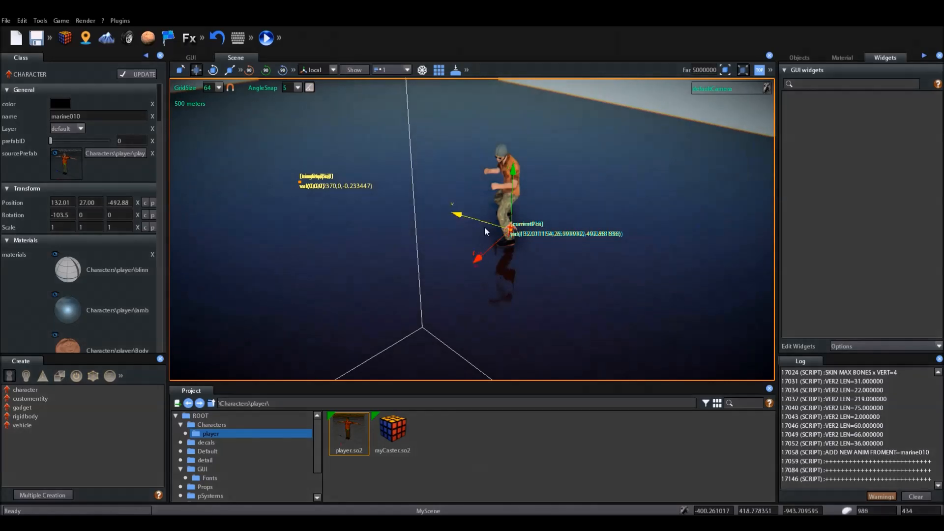
left_click_drag(483, 223, 384, 203)
right_click_drag(383, 202, 394, 212)
left_click_drag(493, 245, 526, 244)
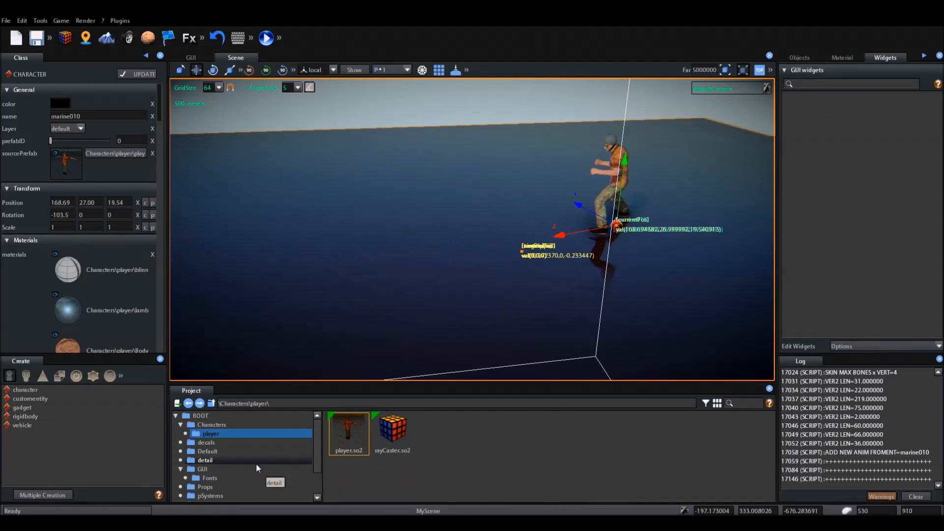
right_click_drag(379, 298, 389, 258)
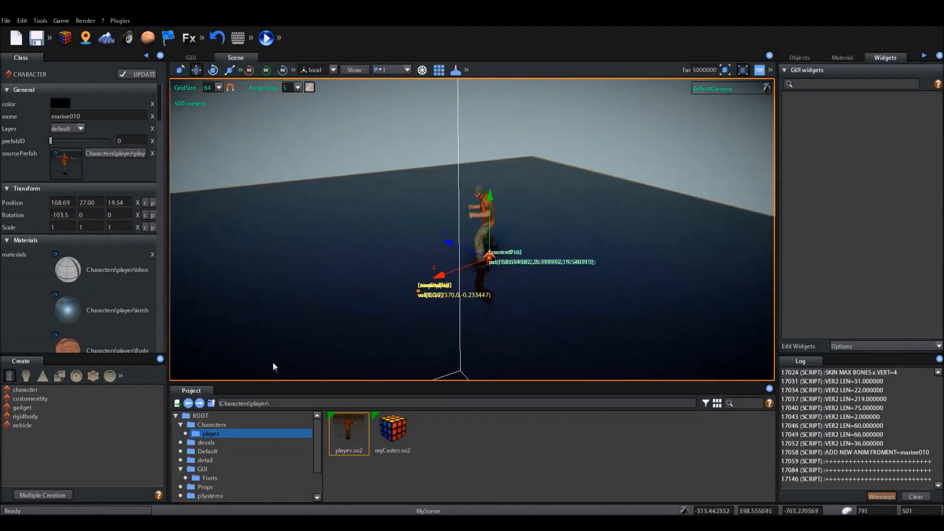
Open the SlumTown folder and place the Object015.so2 building on the cube at about -477, 25, 471
left_click_drag(319, 448, 320, 477)
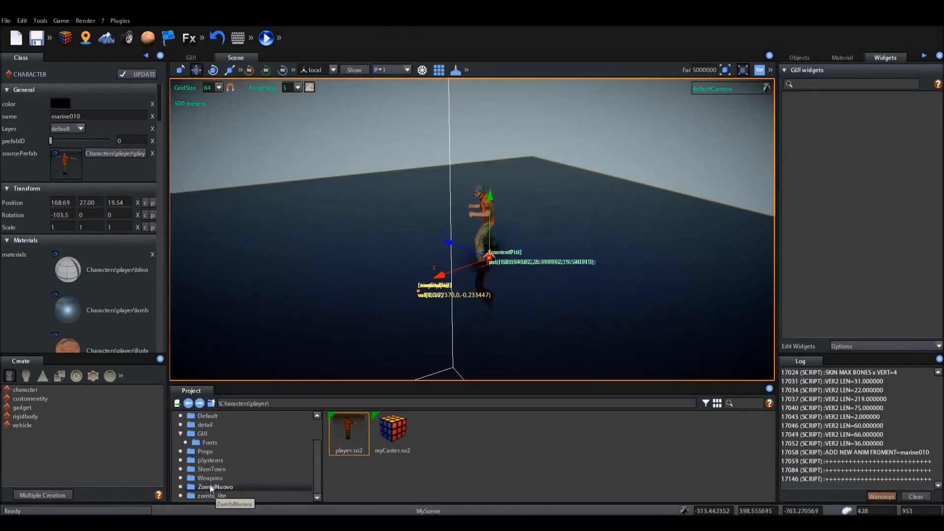
left_click(216, 469)
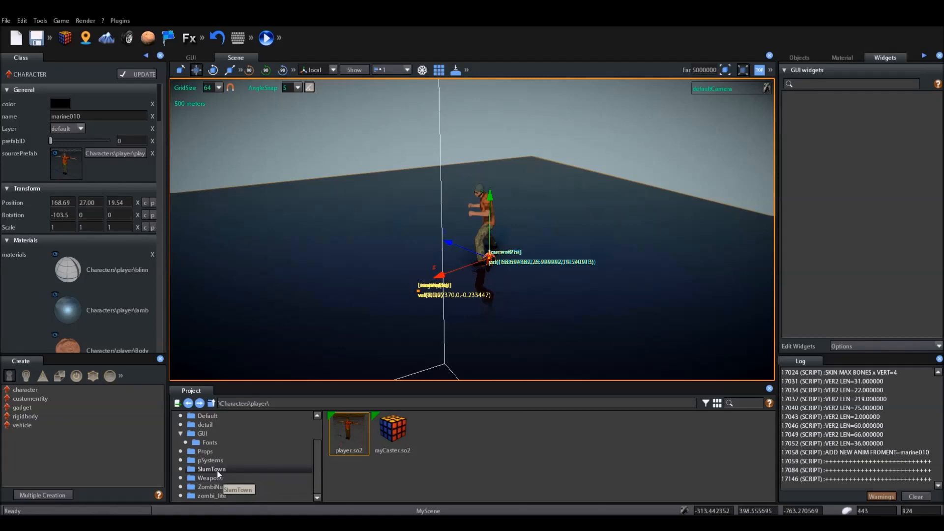
left_click_drag(435, 438, 296, 266)
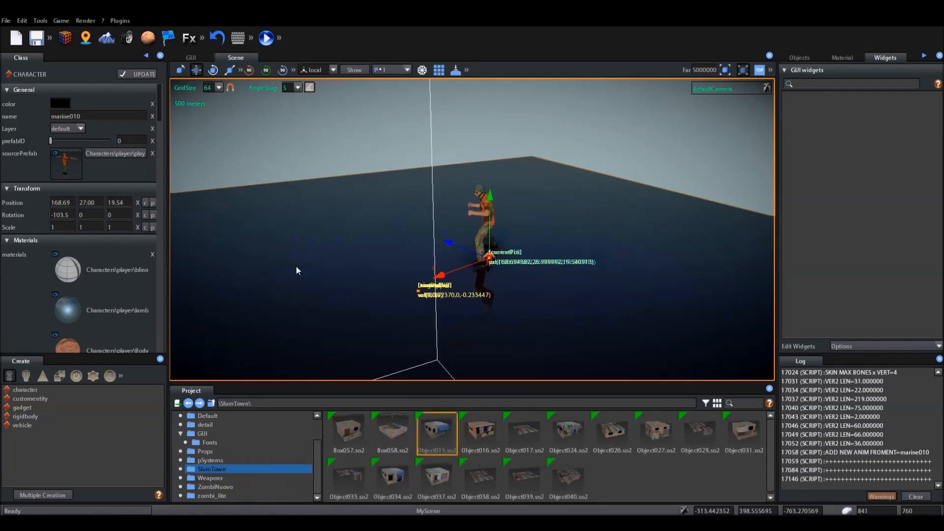
left_click_drag(293, 220, 280, 239)
scroll(308, 223, "down", 5)
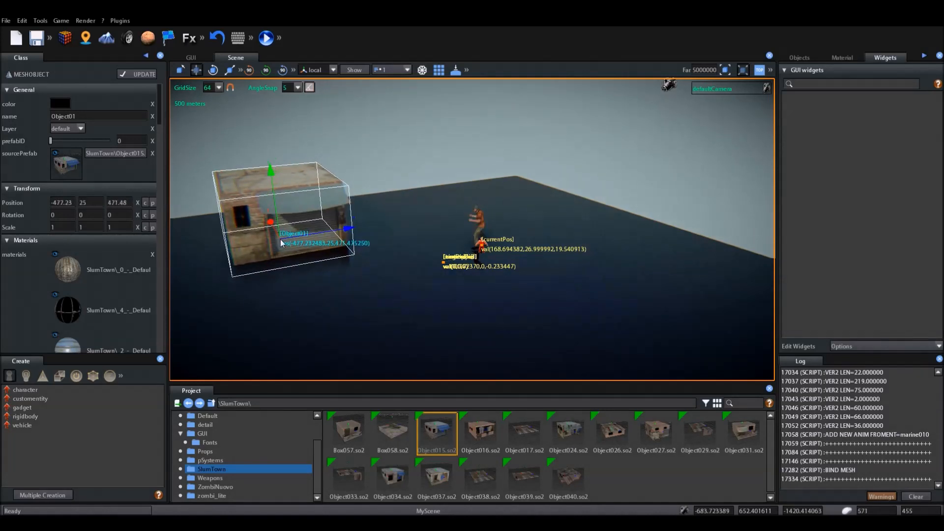
Stack the Object016.so2 prefab on top of the first building at about -478.70, 276.61, 466.22
left_click_drag(479, 431, 272, 180)
scroll(523, 287, "up", 6)
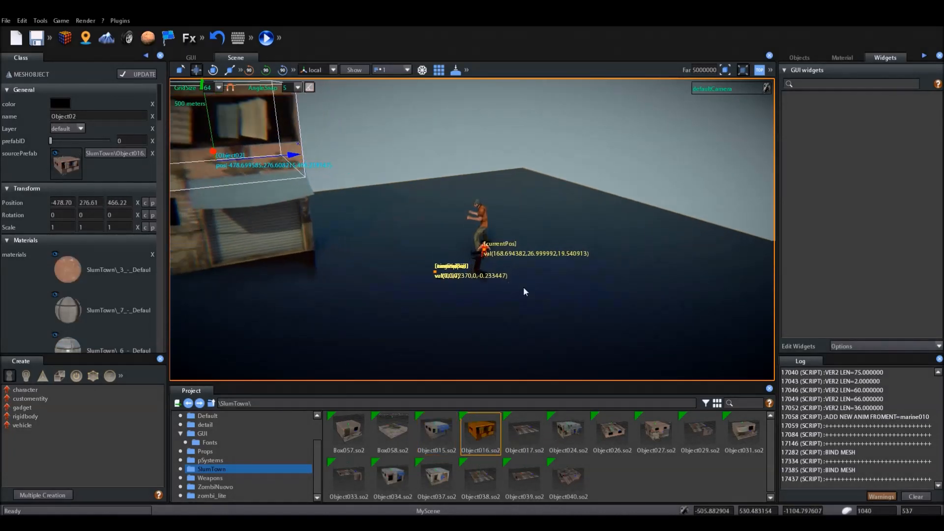
right_click_drag(527, 288, 522, 257)
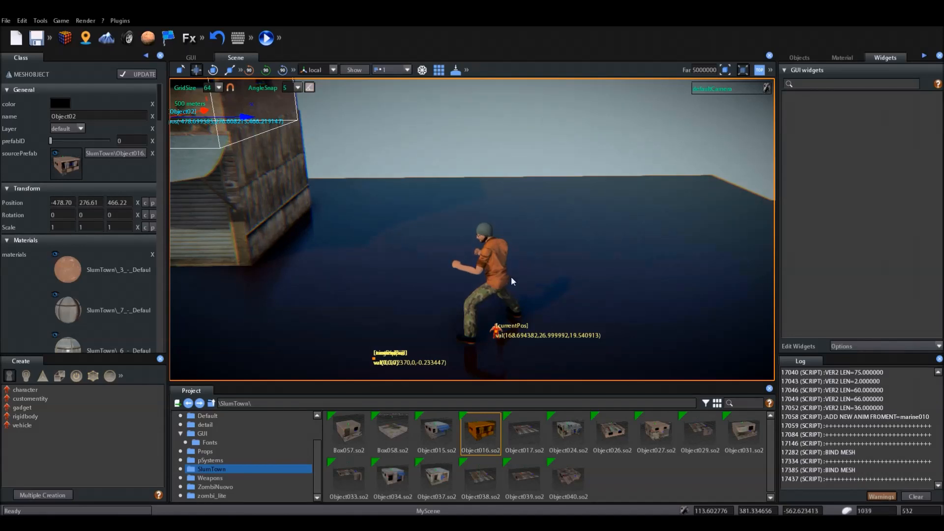
right_click_drag(515, 273, 470, 271)
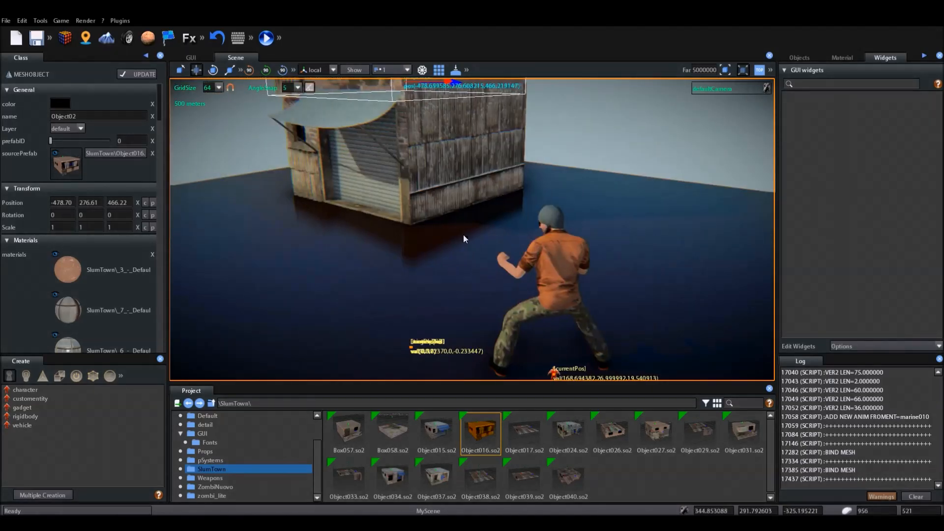
Start the game simulation and run the player character around the scene
left_click(266, 39)
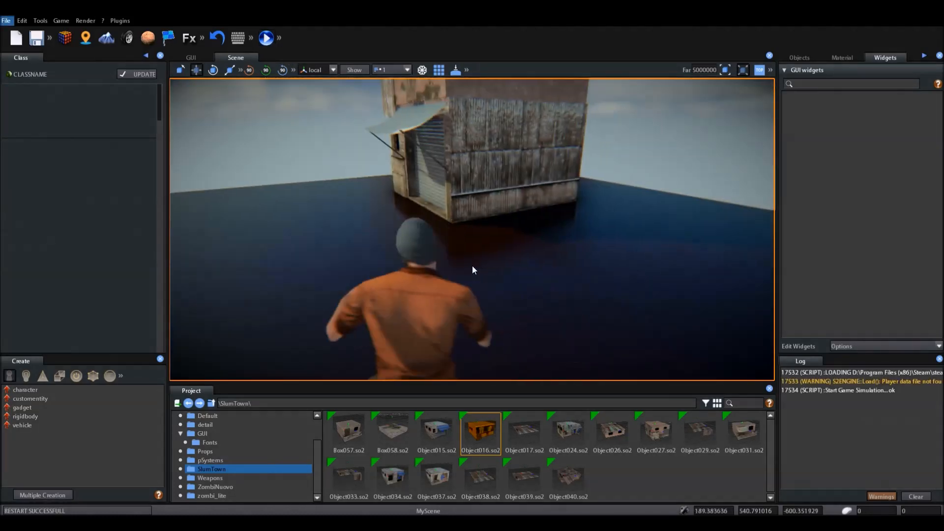
key("w")
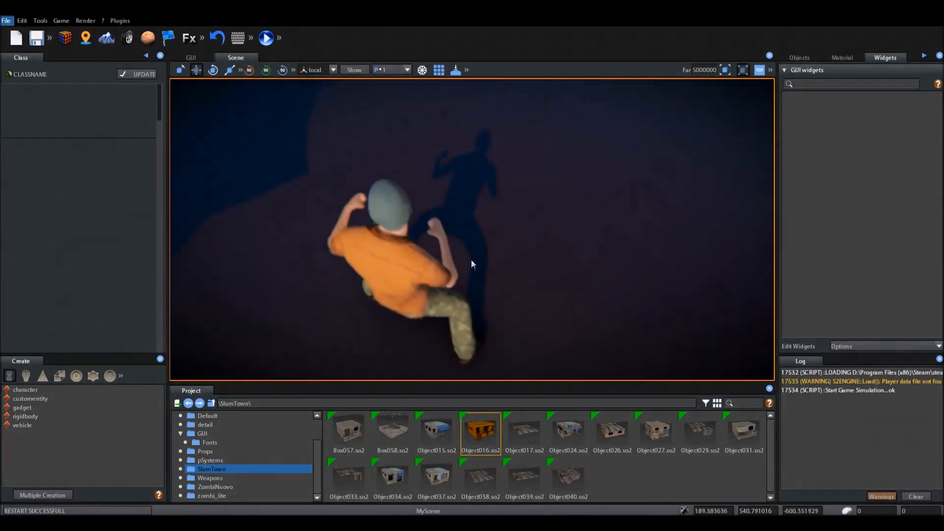
key("w")
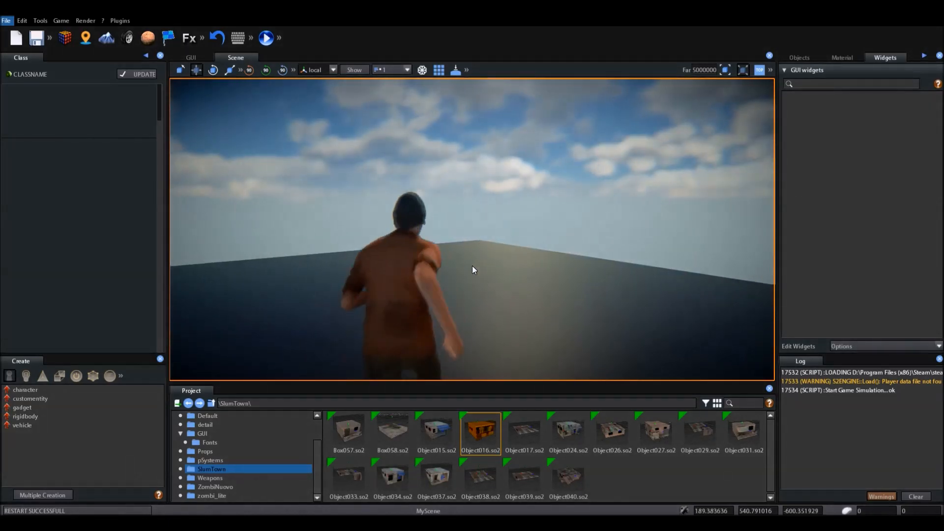
Run the player character up to and around the stacked building in the simulation, and stop the simulation
key("w")
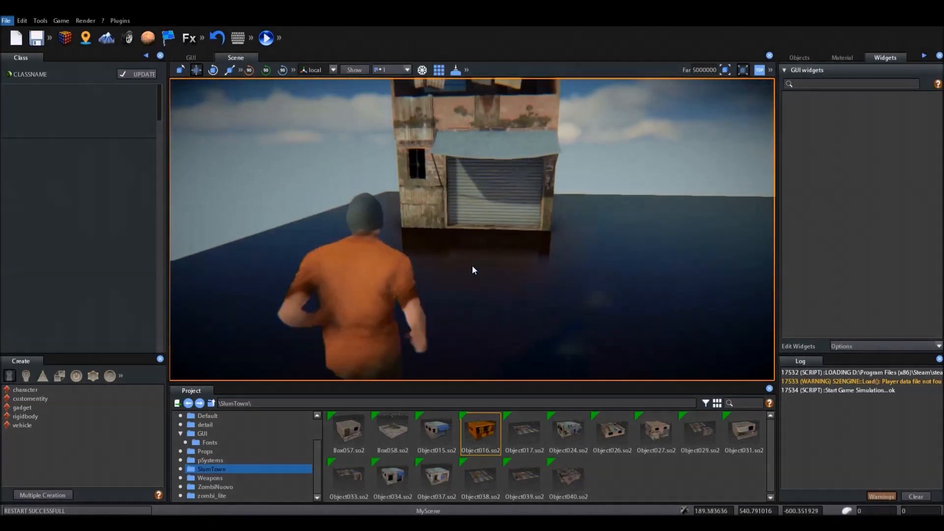
key("w")
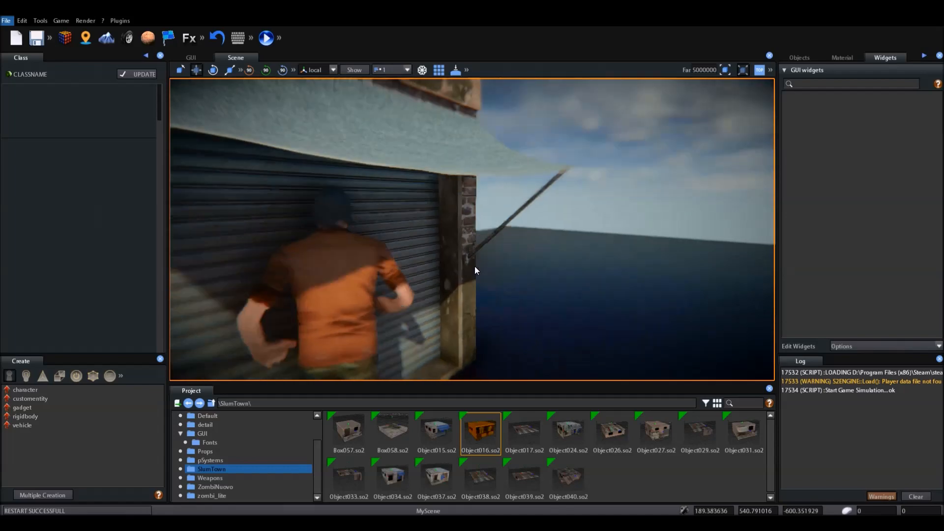
key("w")
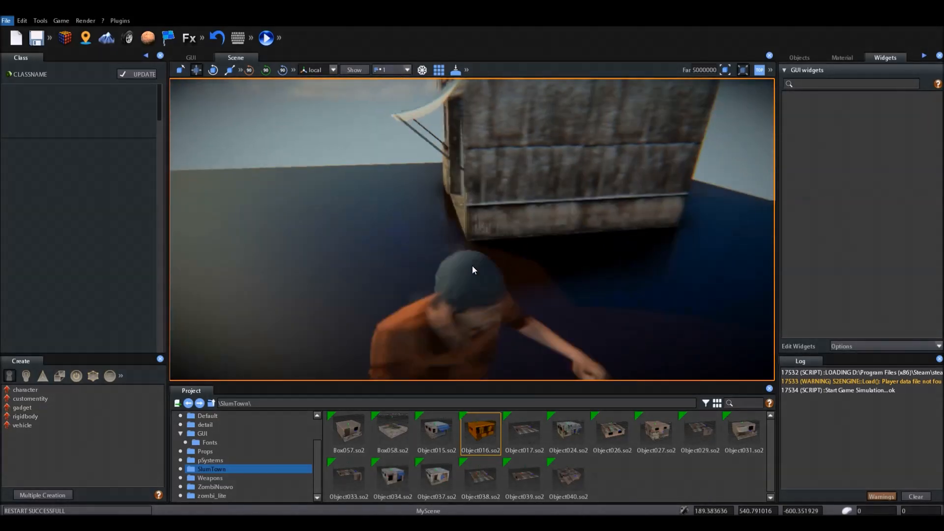
key("Escape")
Restart the game simulation, run the player past the building's shutter once more, and end the test
right_click_drag(485, 261, 685, 271)
left_click(266, 38)
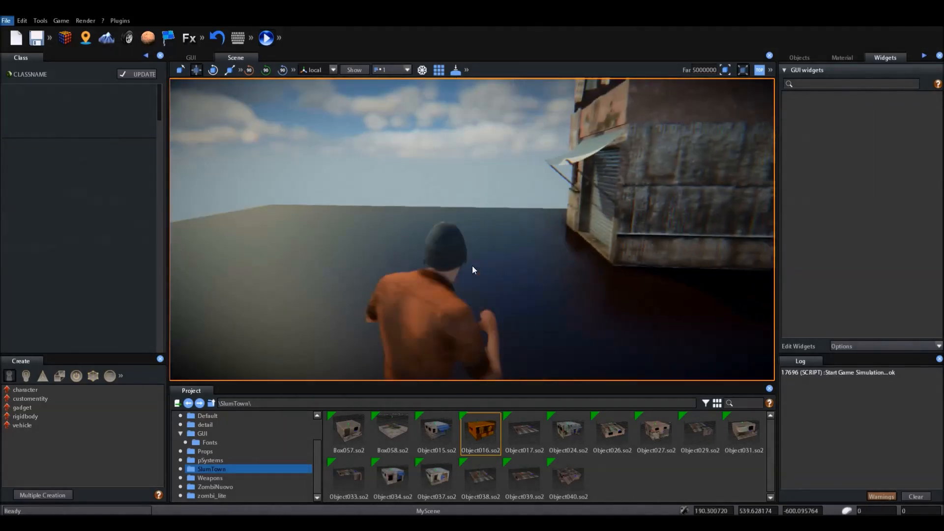
key("w")
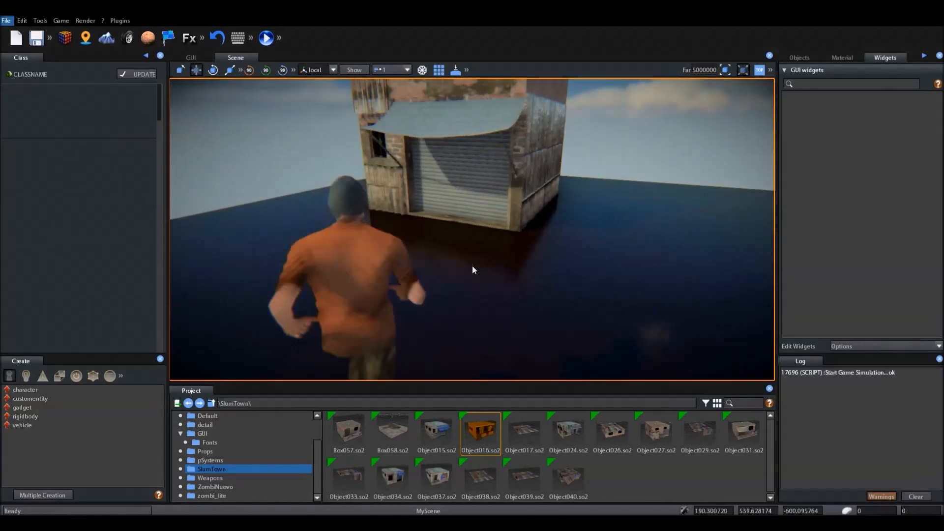
key("w")
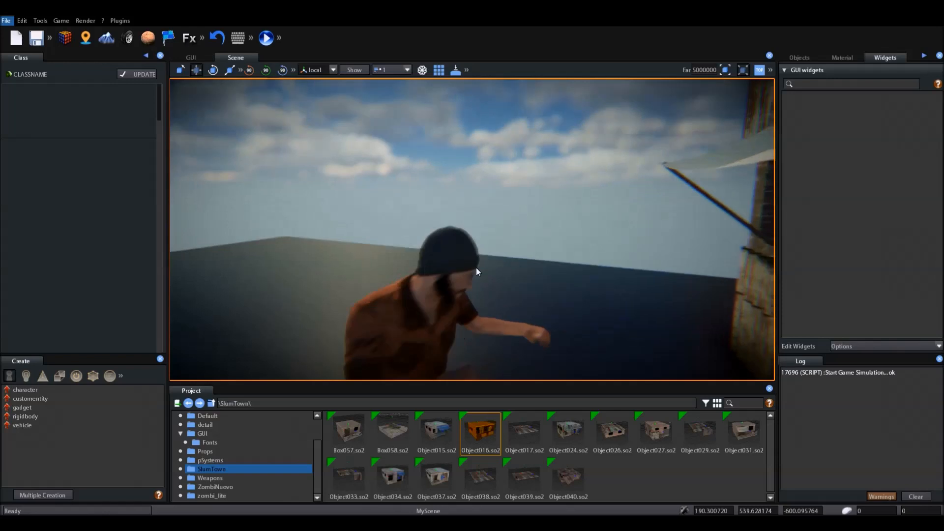
key("Escape")
right_click_drag(474, 257, 403, 274)
scroll(407, 270, "down", 5)
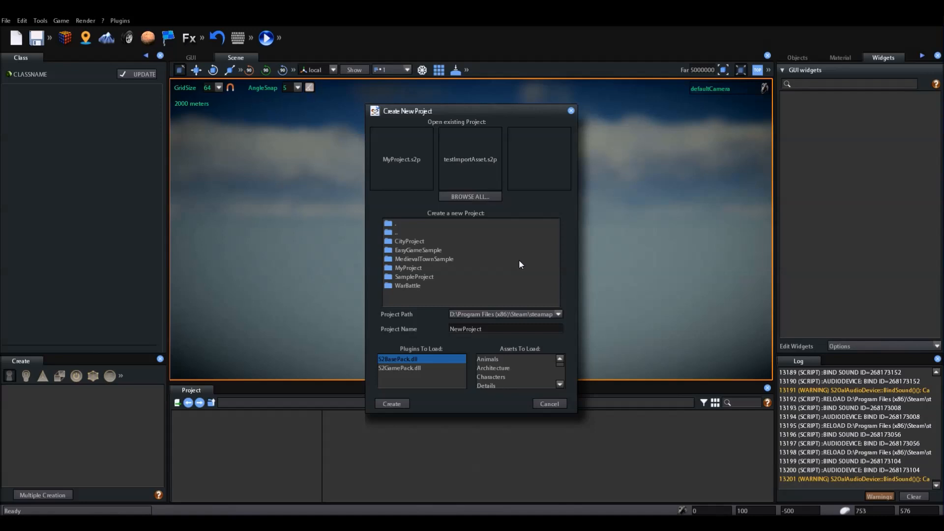
Create a new project named EmptyProject with only the S2BasePack.dll plugin and no asset packages selected
left_click(491, 329)
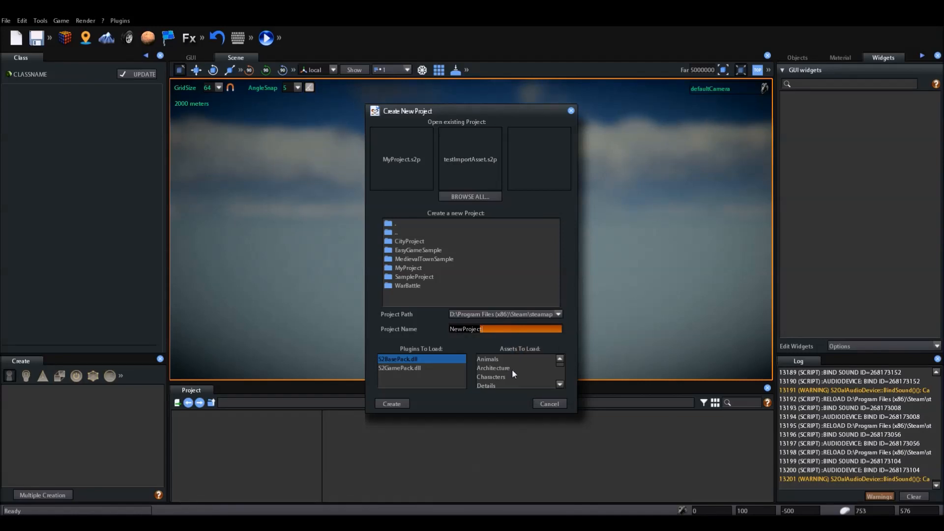
type("Empty")
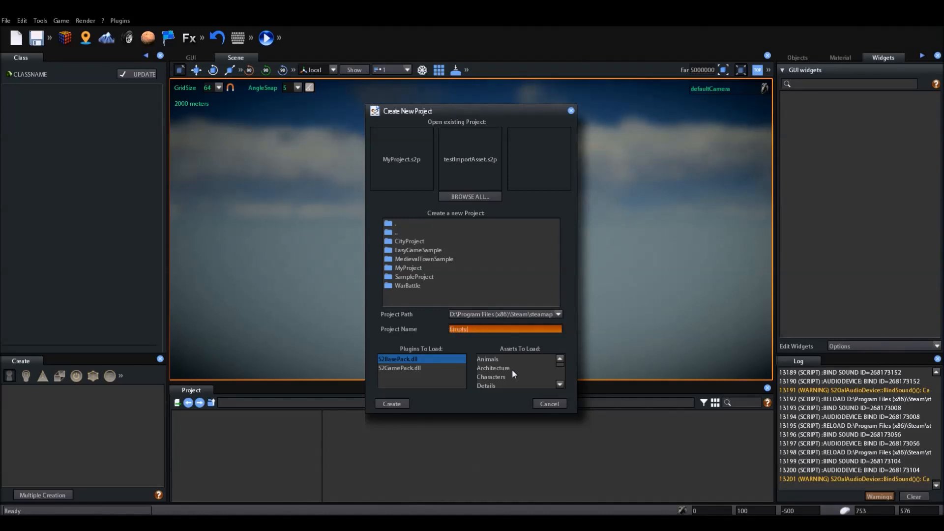
type("Project")
left_click(512, 369)
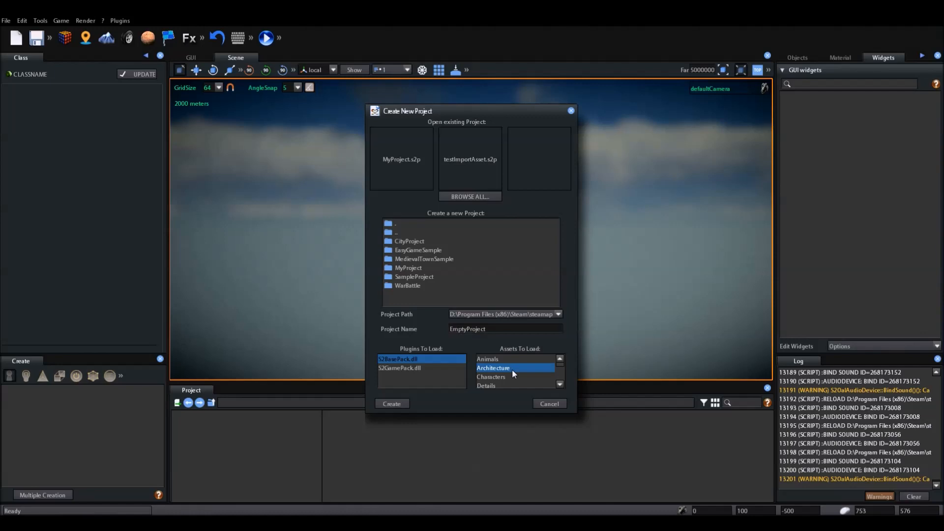
left_click(512, 369)
mouse_move(560, 364)
left_mouse_down()
mouse_move(562, 384)
mouse_move(562, 358)
left_mouse_up()
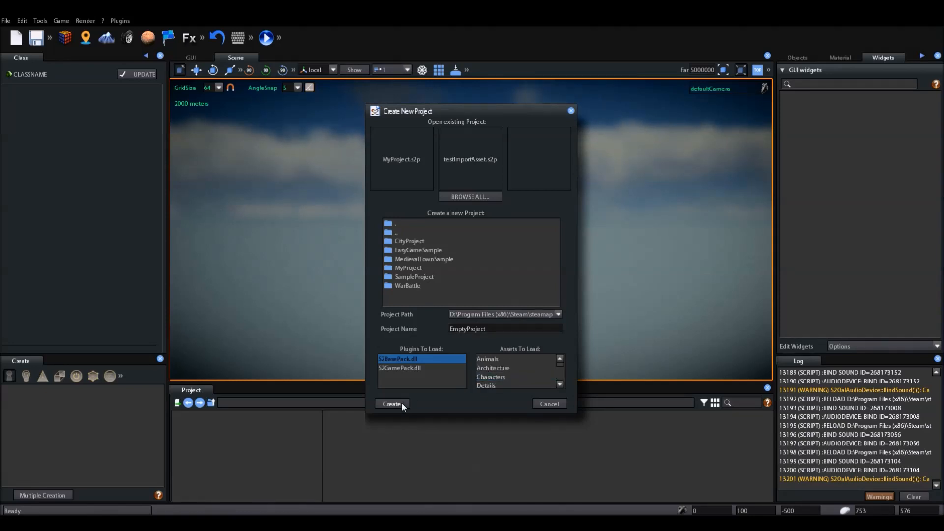
left_click(402, 403)
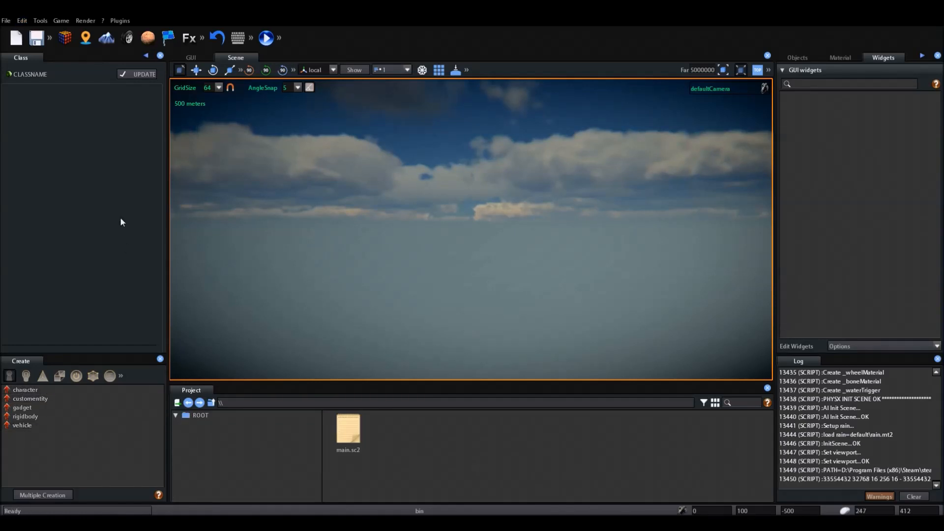
Start an asset package import and expand the Assets folder under S2ENGINE HD, ver_1_4_6, Bin
left_click(40, 20)
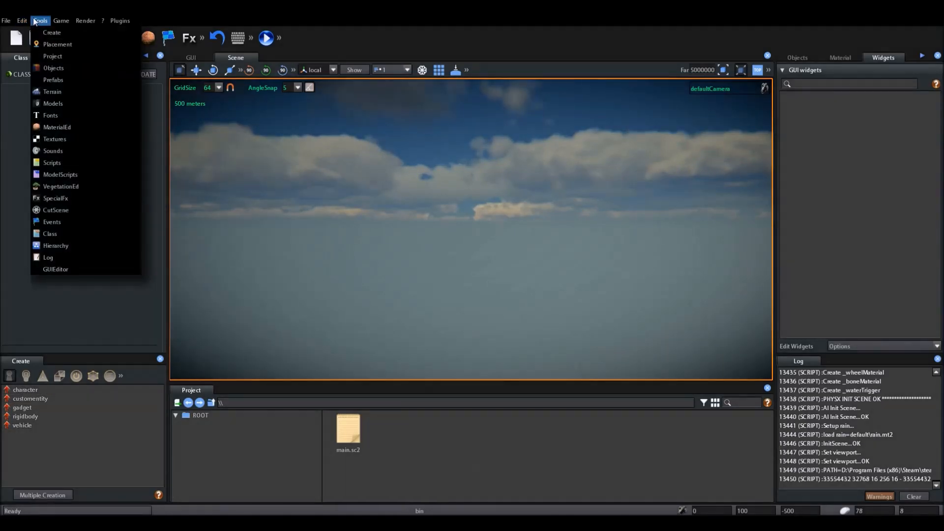
mouse_move(27, 21)
mouse_move(27, 46)
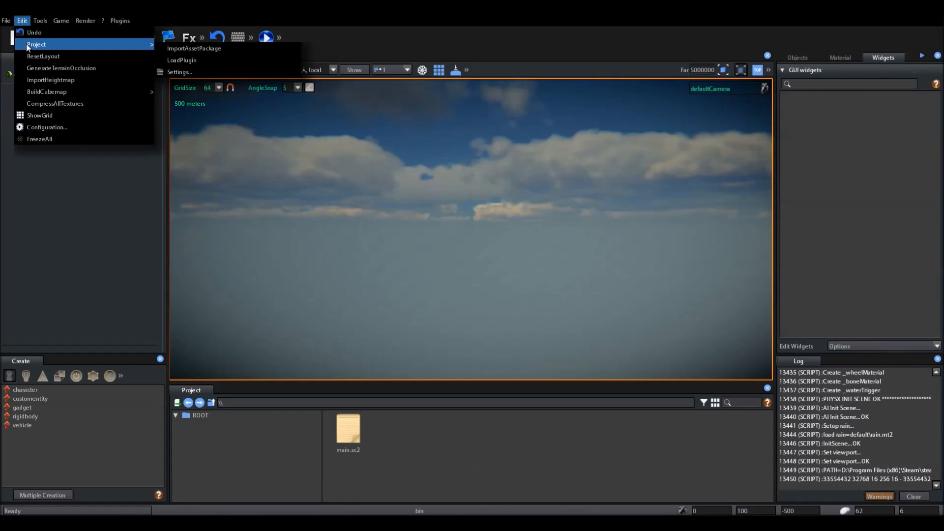
left_click(234, 49)
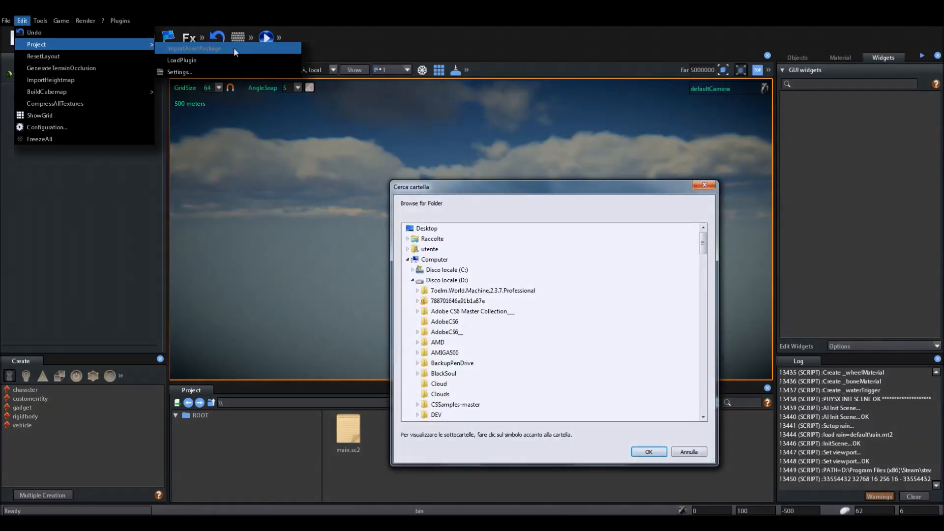
left_click_drag(708, 249, 711, 346)
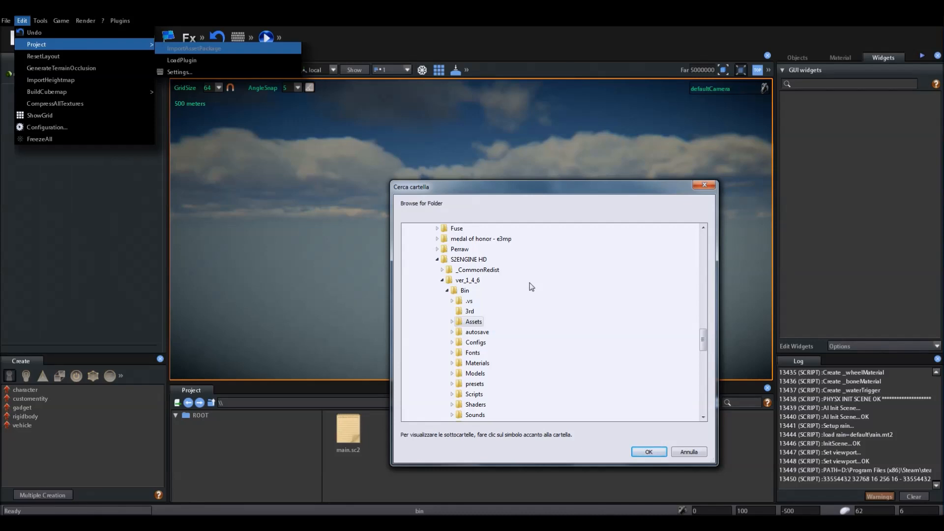
left_click(452, 322)
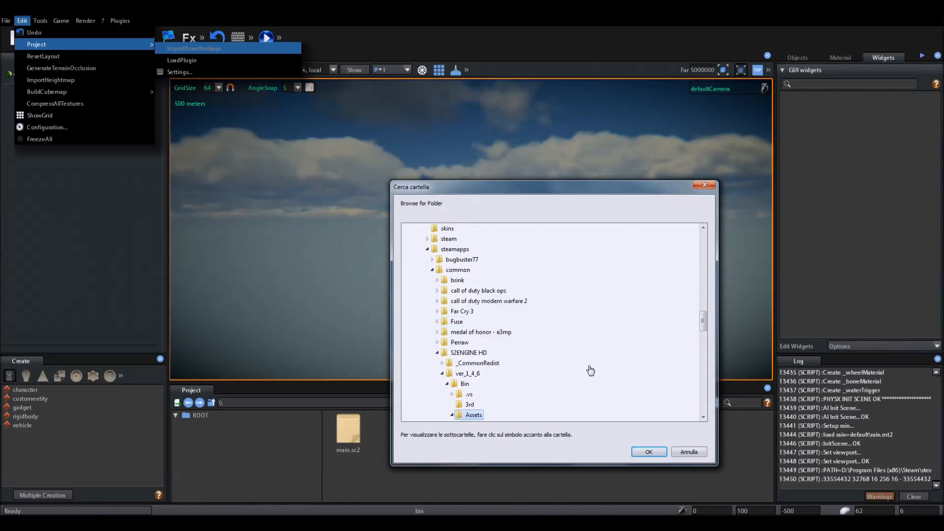
left_click_drag(705, 319, 706, 345)
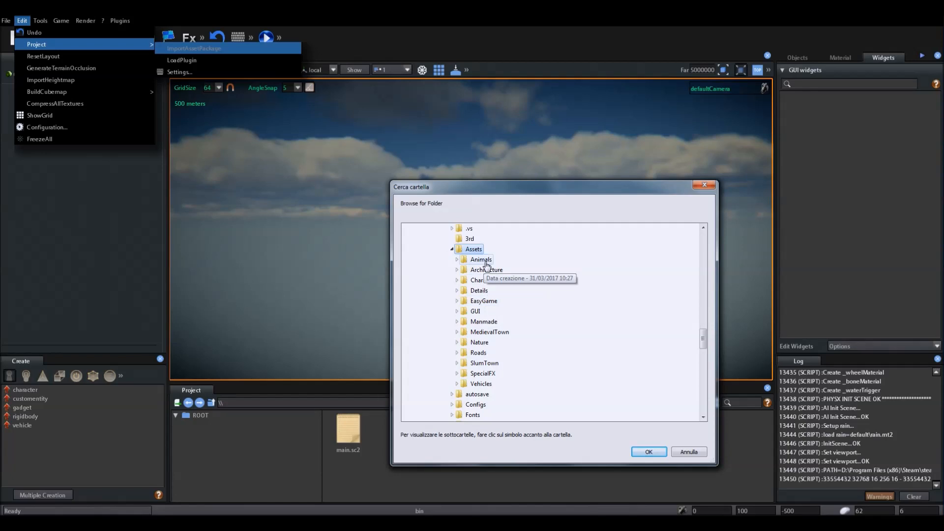
left_click_drag(507, 187, 215, 138)
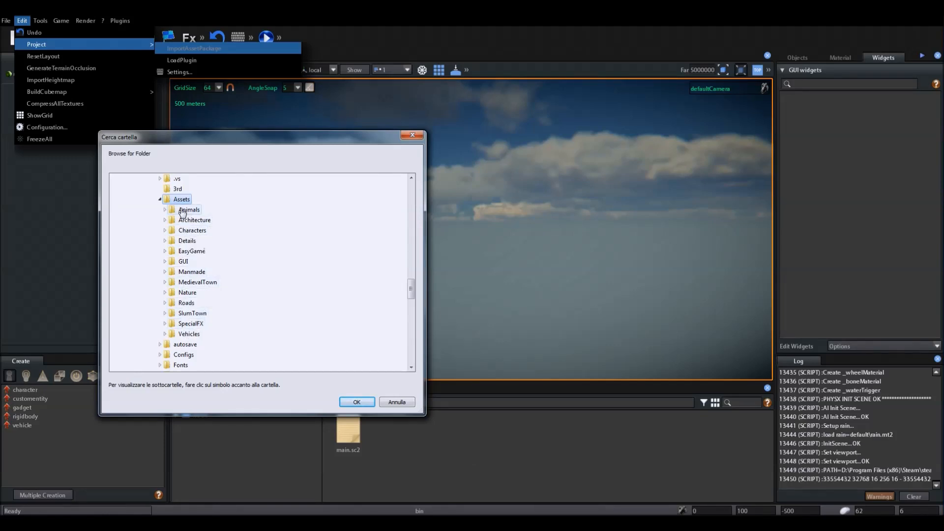
left_click_drag(180, 142, 566, 169)
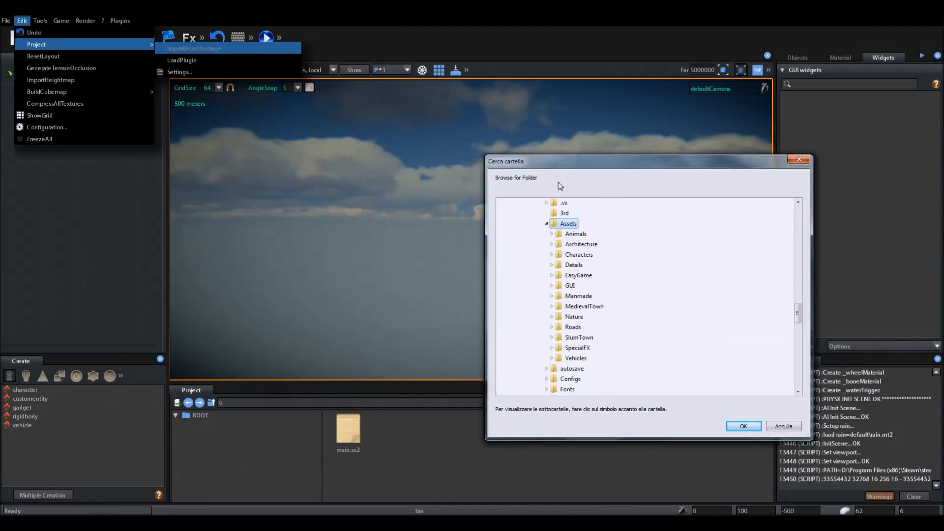
Inspect the subfolders of the Characters asset package and collapse it again
double_click(592, 255)
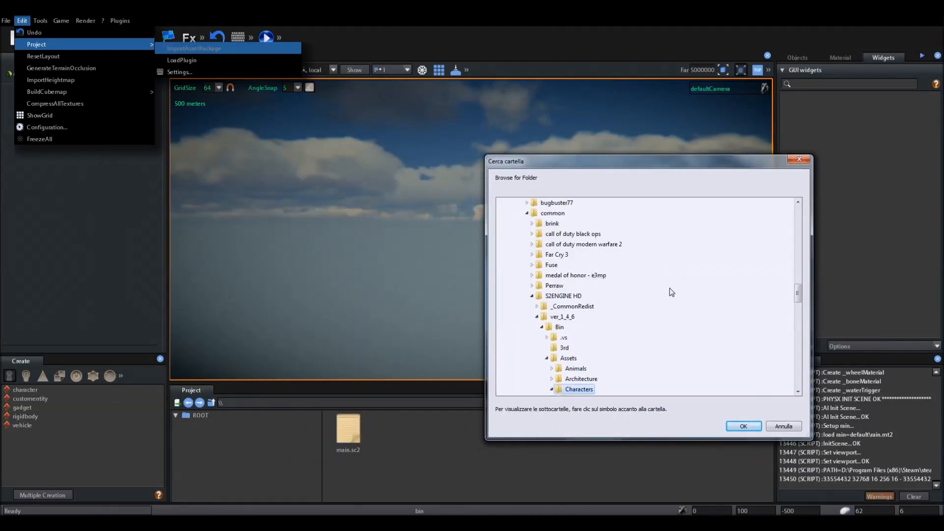
left_click_drag(798, 293, 798, 305)
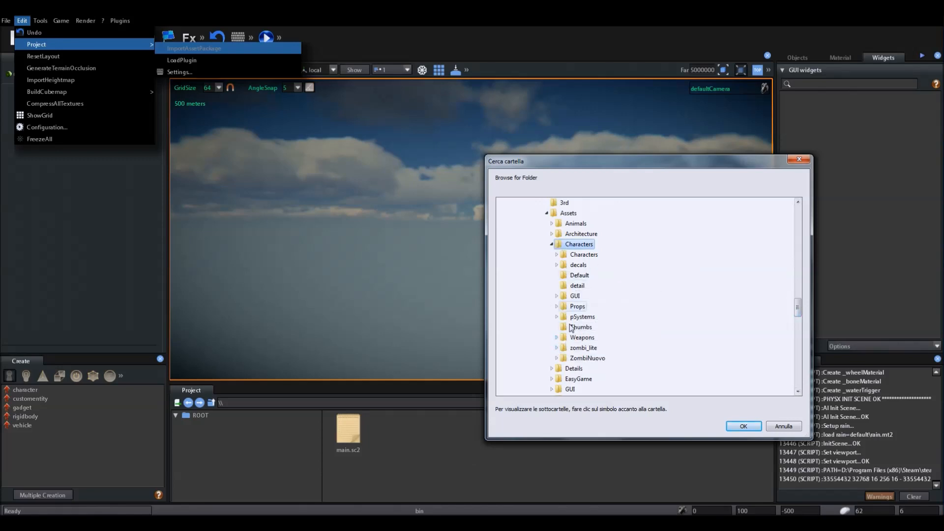
left_click(552, 245)
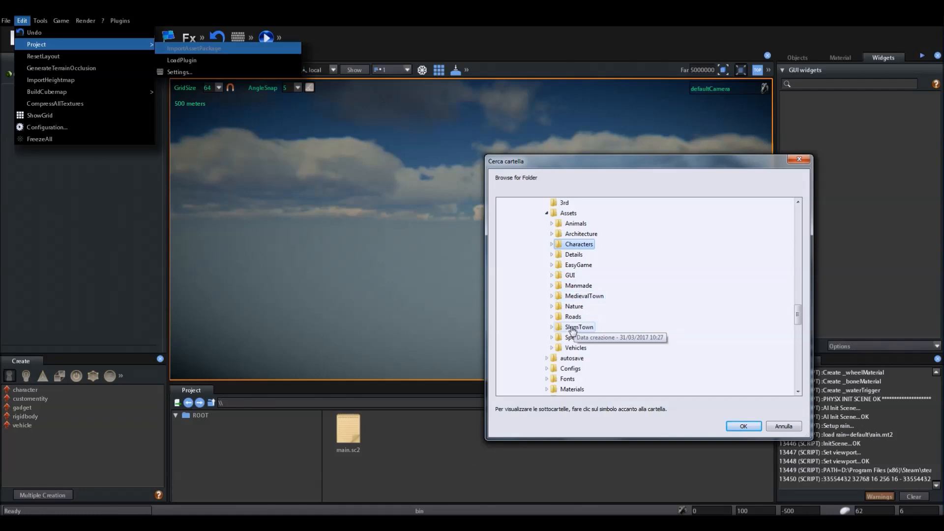
Choose the SlumTown package folder in Assets and import it into the project
left_click(572, 328)
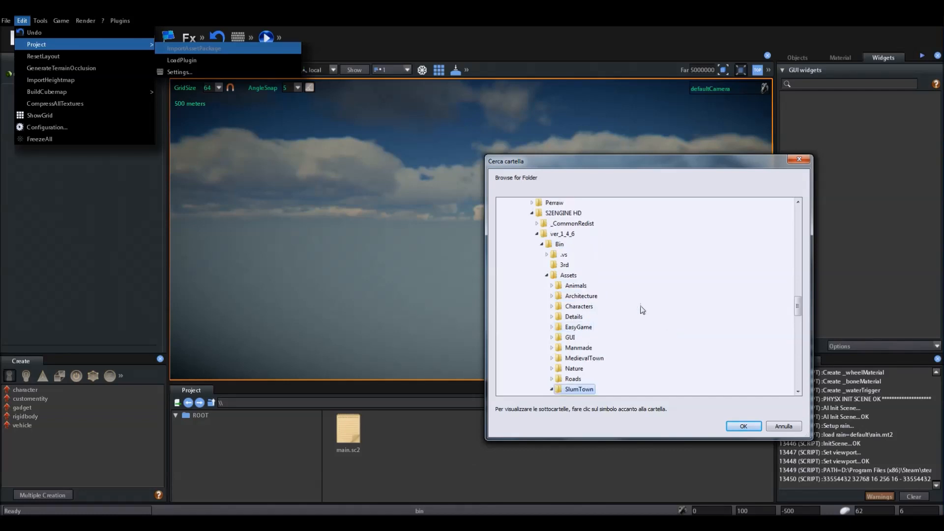
left_click_drag(802, 321, 803, 323)
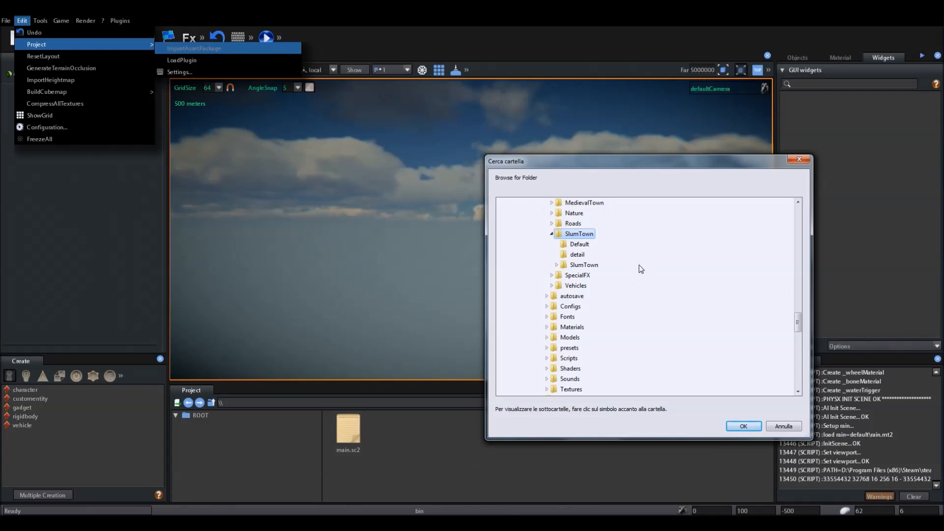
double_click(570, 238)
double_click(570, 238)
left_click(736, 424)
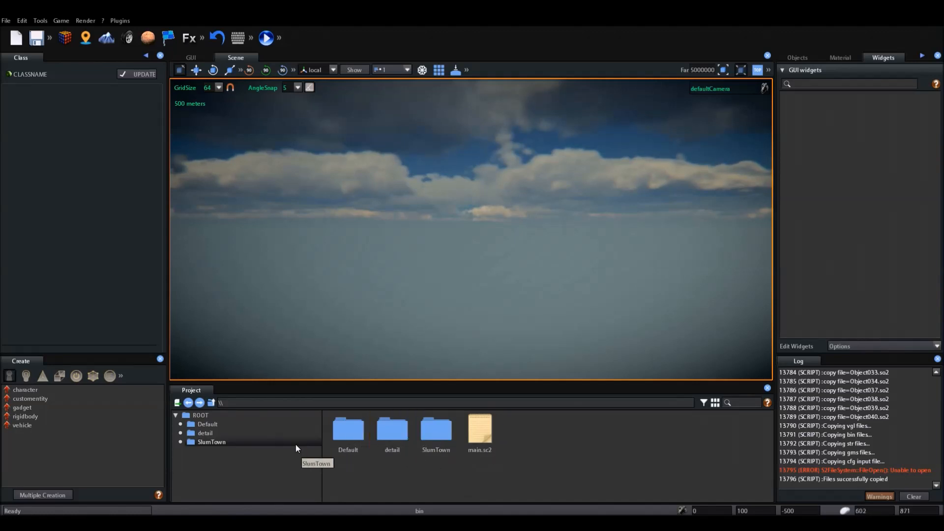
Import the Characters asset package from the engine's Assets folder into the project
left_click(85, 21)
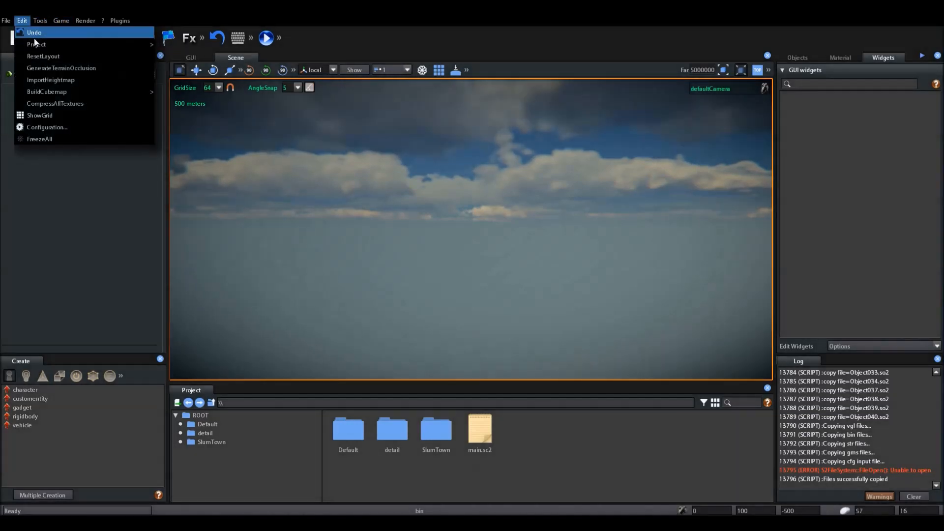
mouse_move(35, 43)
left_click(205, 48)
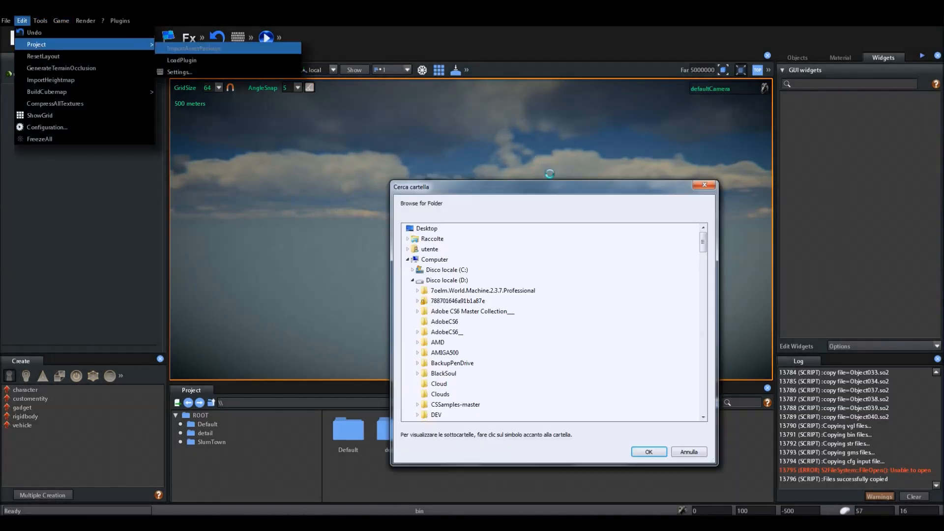
left_click_drag(711, 240, 714, 340)
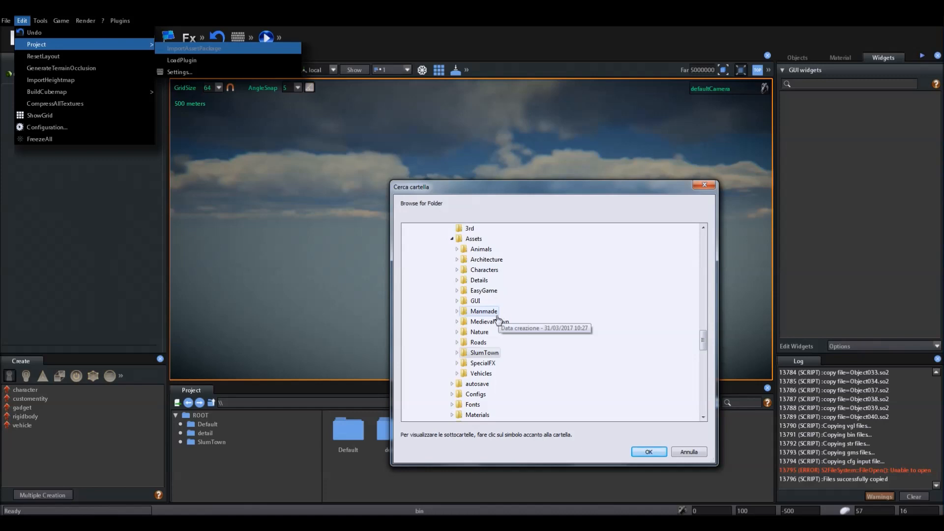
left_click_drag(498, 189, 537, 102)
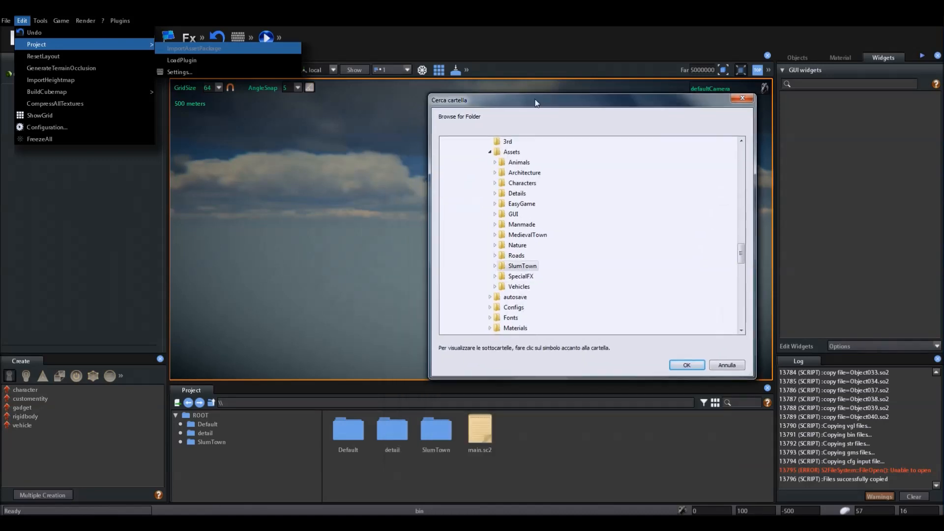
left_click(522, 183)
left_click_drag(741, 232, 742, 250)
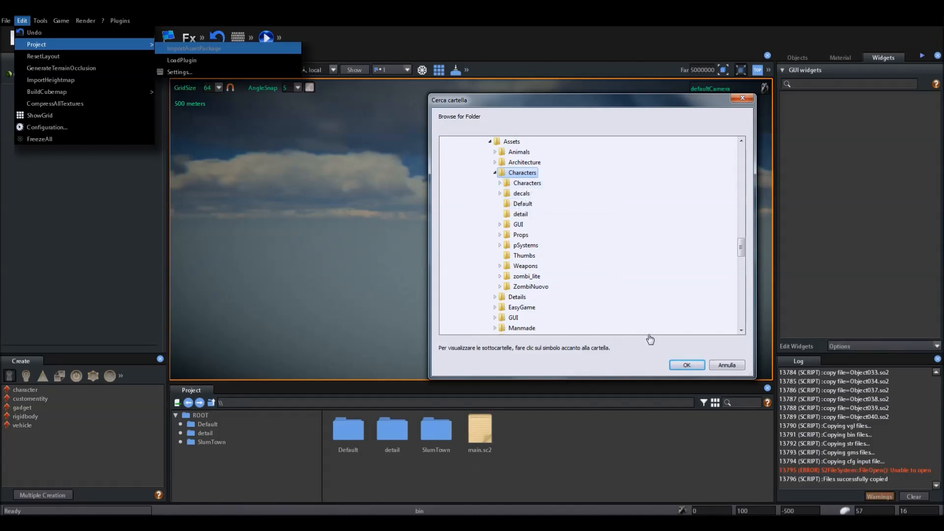
left_click(684, 365)
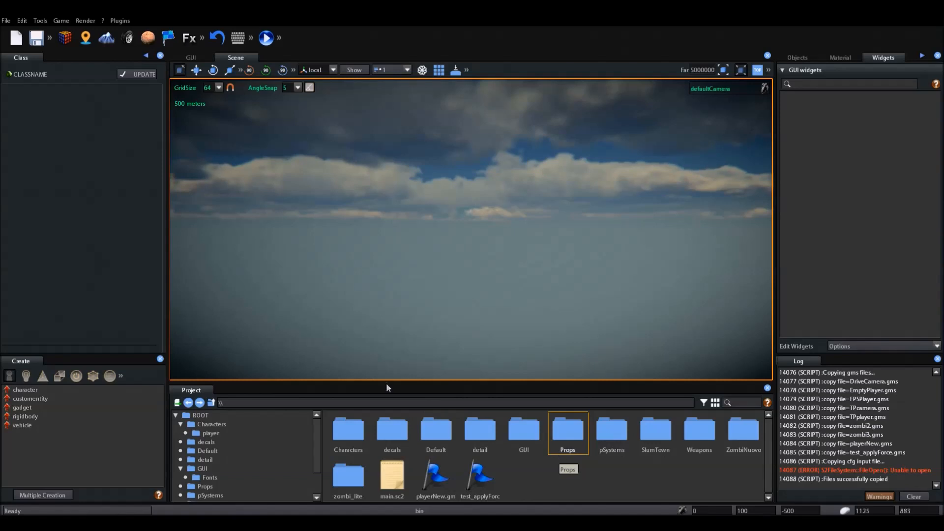
Reopen the asset package import to review the Characters package's subfolders, and cancel without importing
left_click(62, 21)
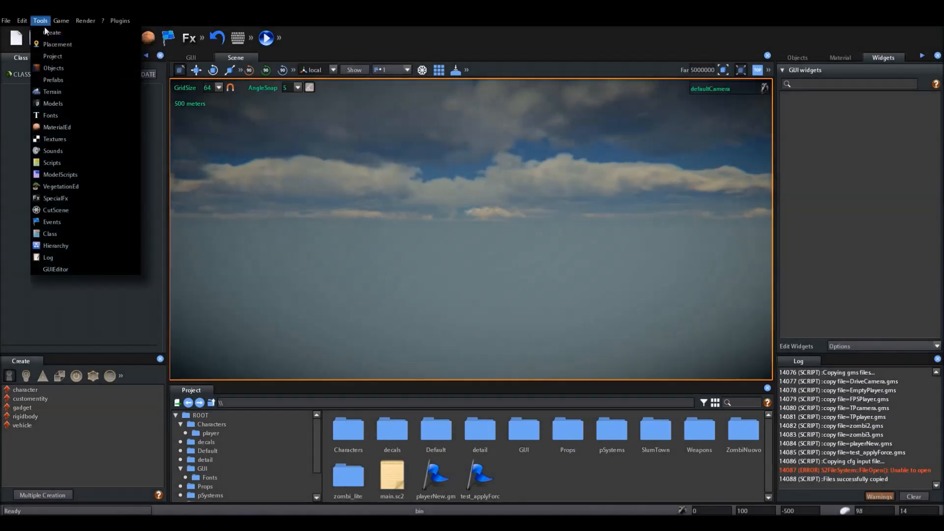
mouse_move(37, 47)
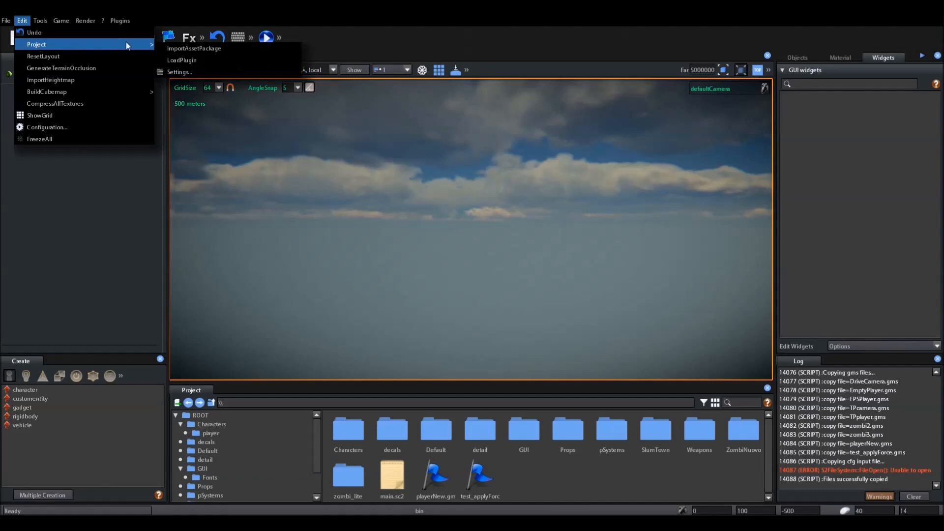
left_click_drag(703, 241, 704, 348)
left_click(455, 249)
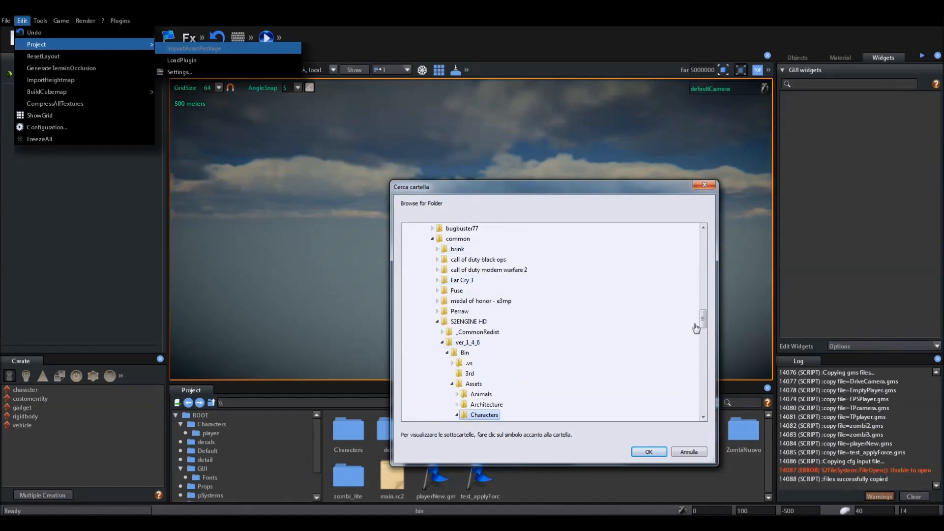
left_click_drag(703, 322, 704, 337)
left_click_drag(525, 190, 656, 104)
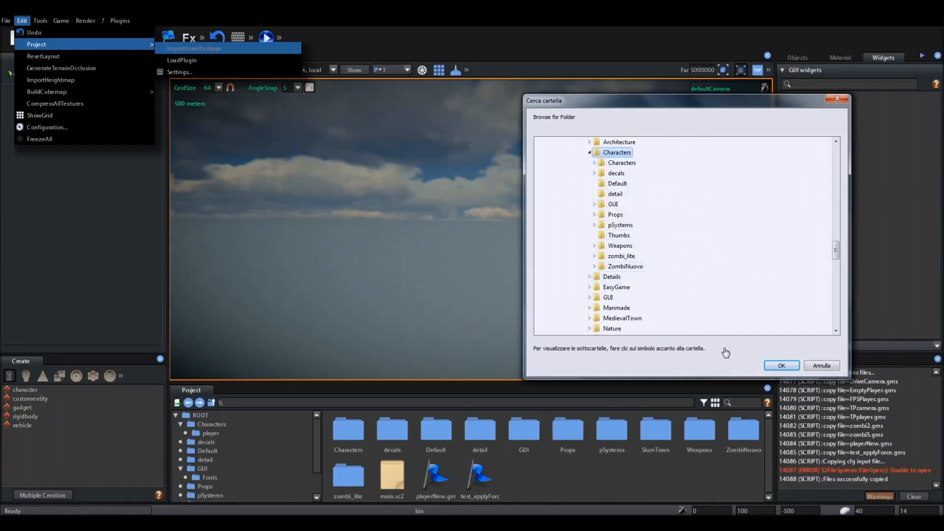
left_click(820, 366)
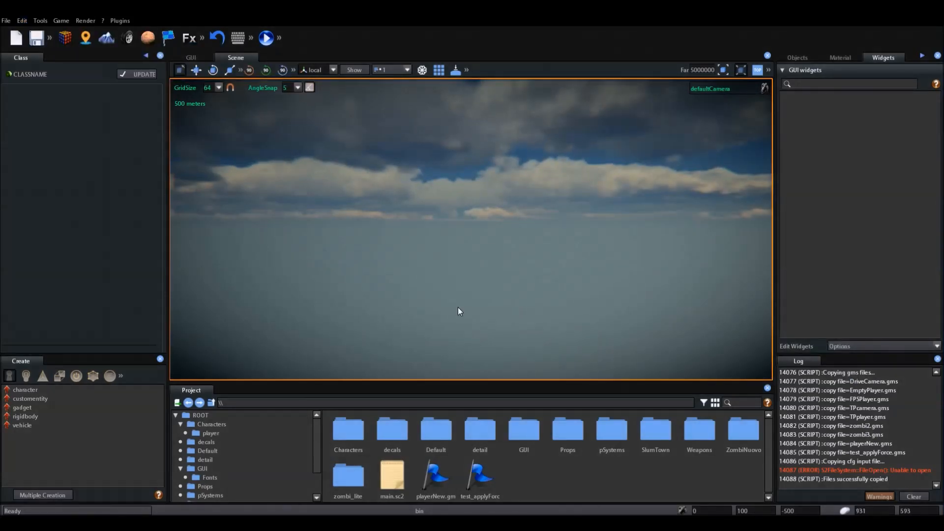